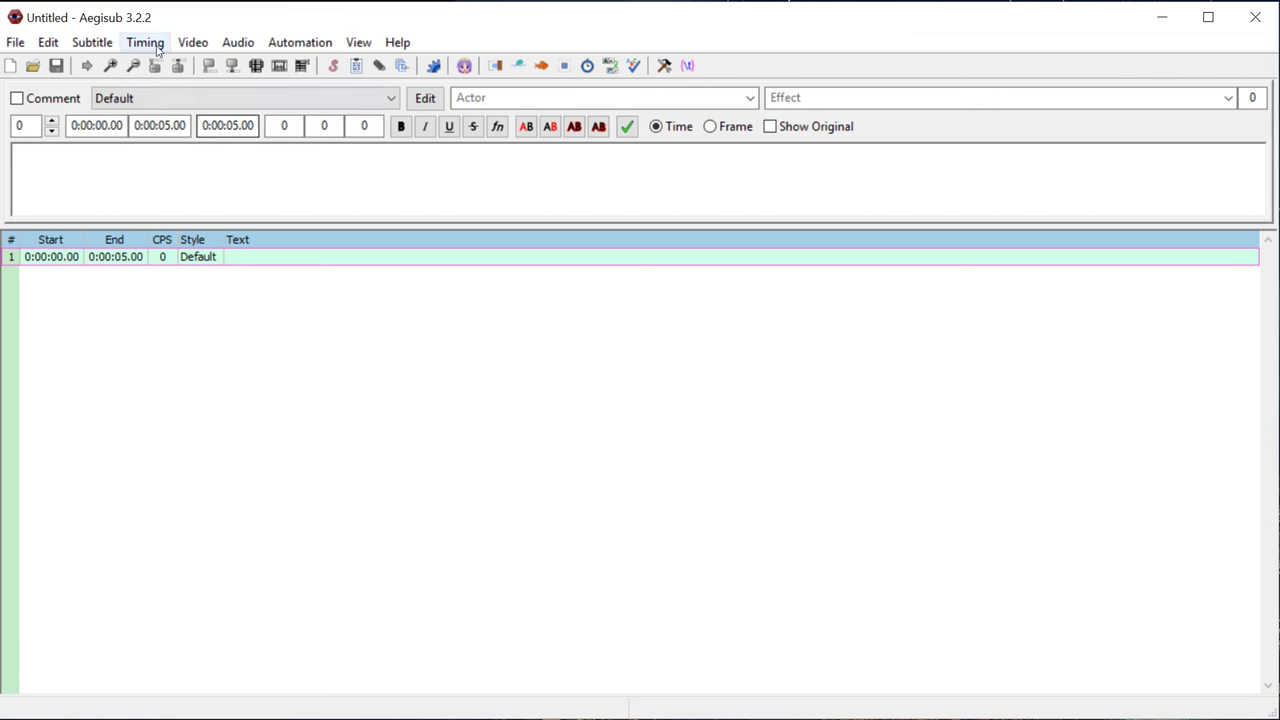
Open the marylou2 interview video from the Documents folder via Video > Open Video.
left_click(192, 44)
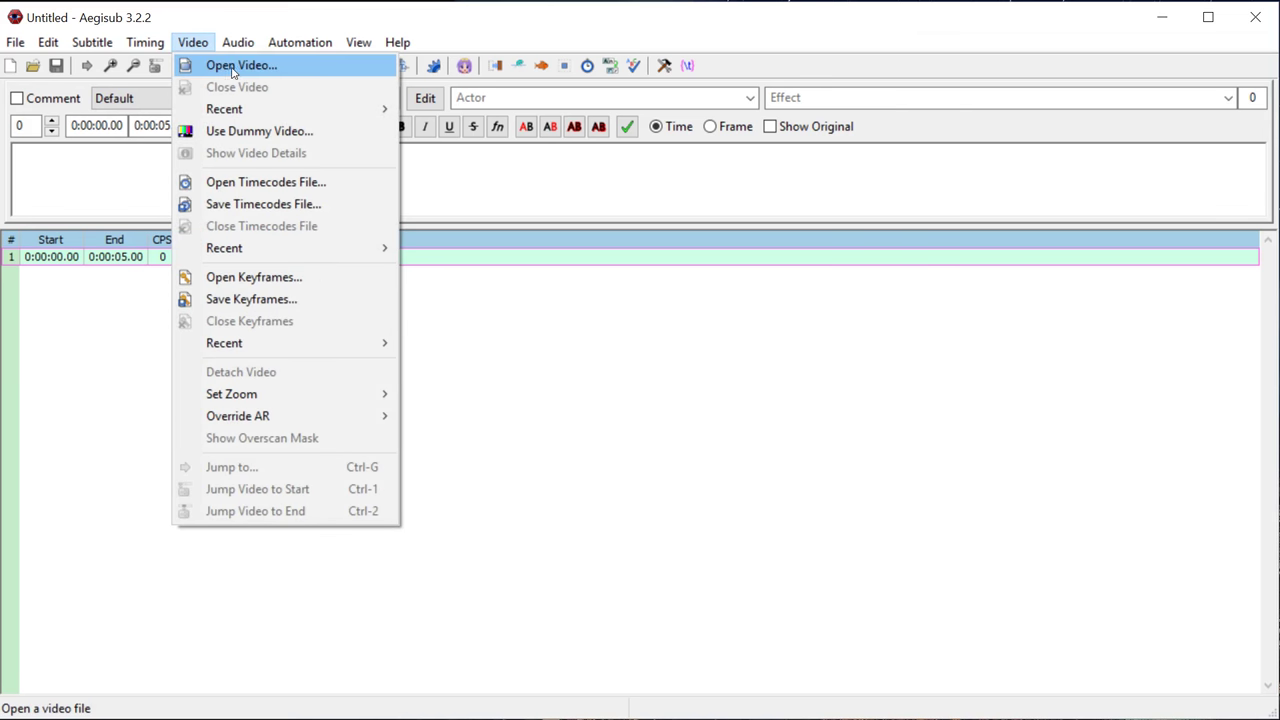
left_click(231, 66)
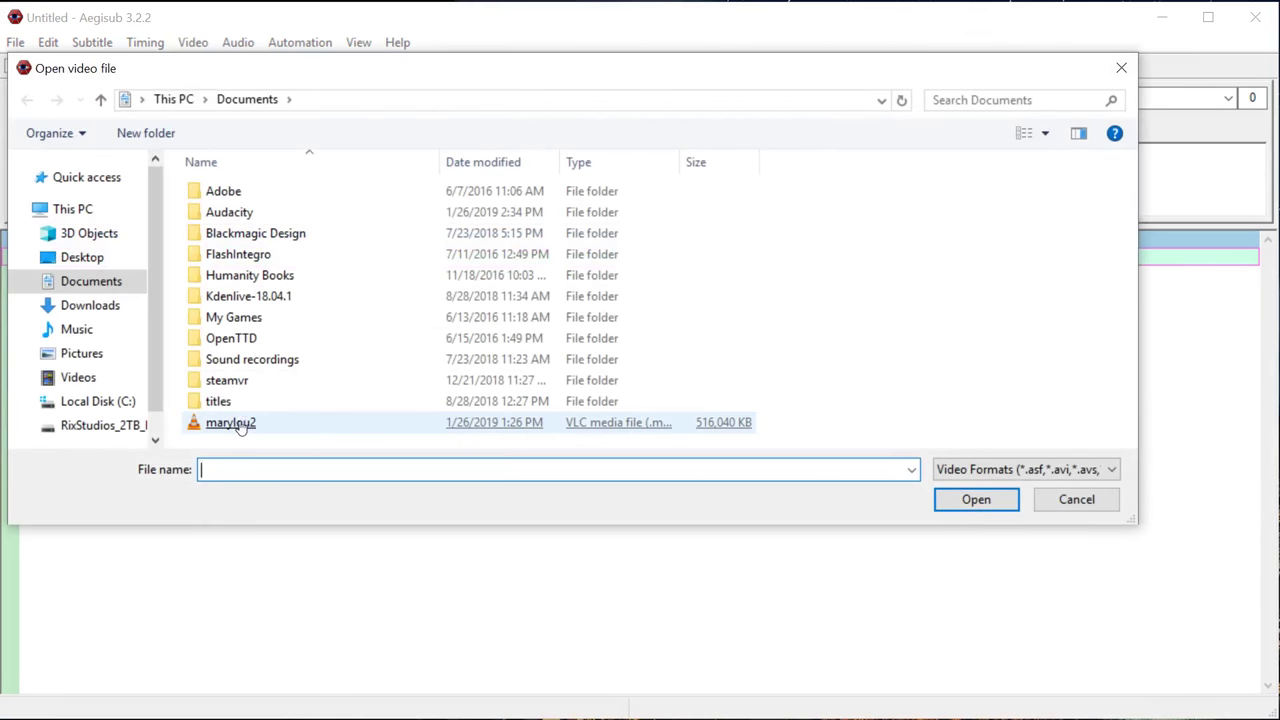
double_click(235, 424)
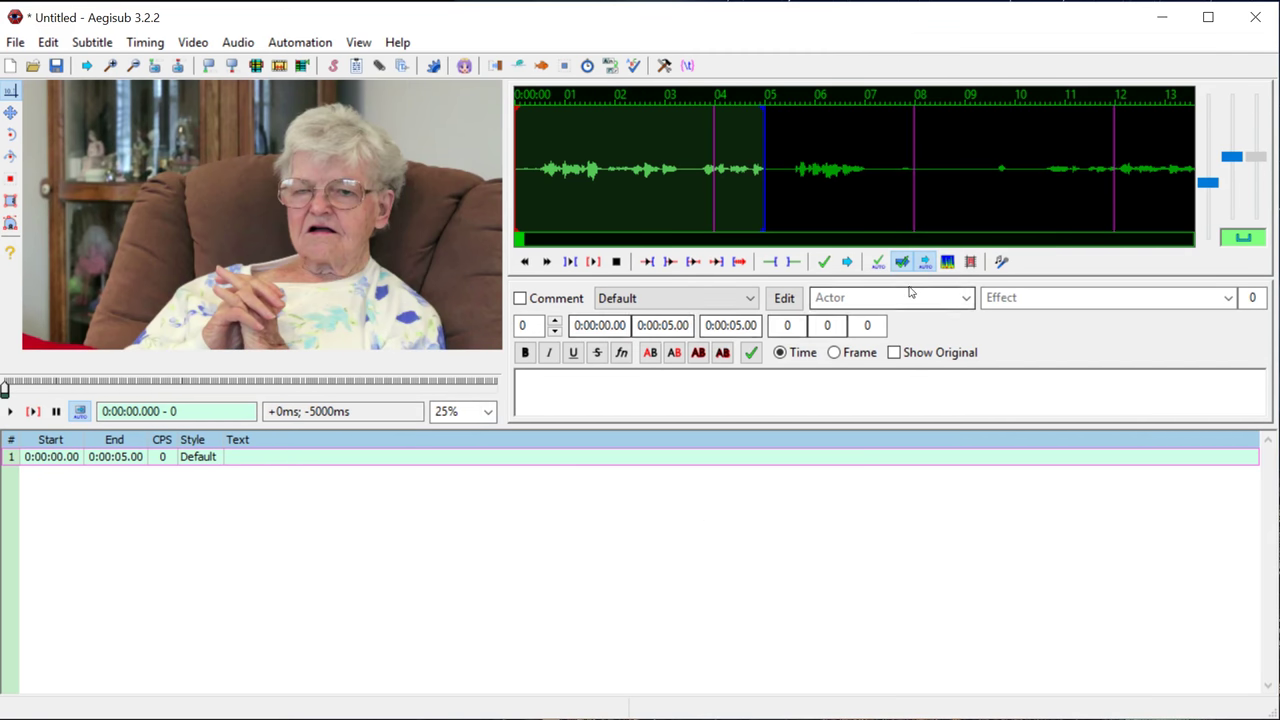
Toggle the audio spectrum view on and off, then test video and current-line audio playback.
left_click(947, 261)
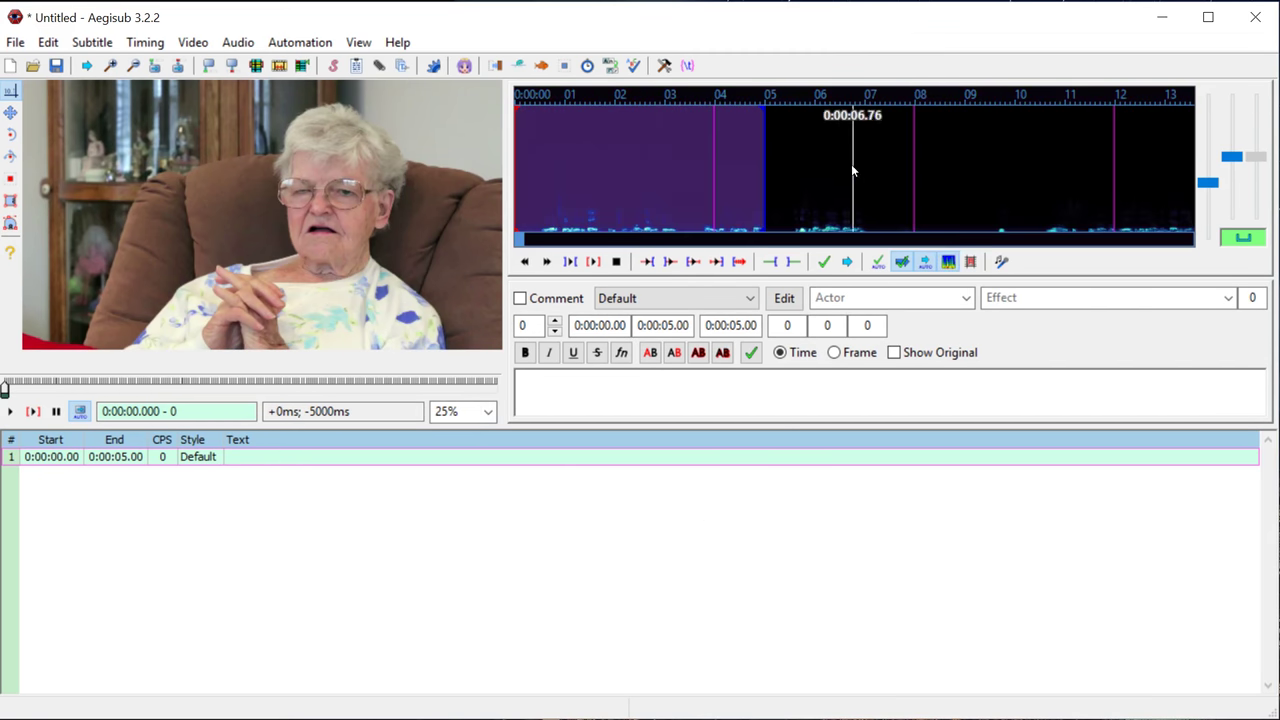
left_click(950, 262)
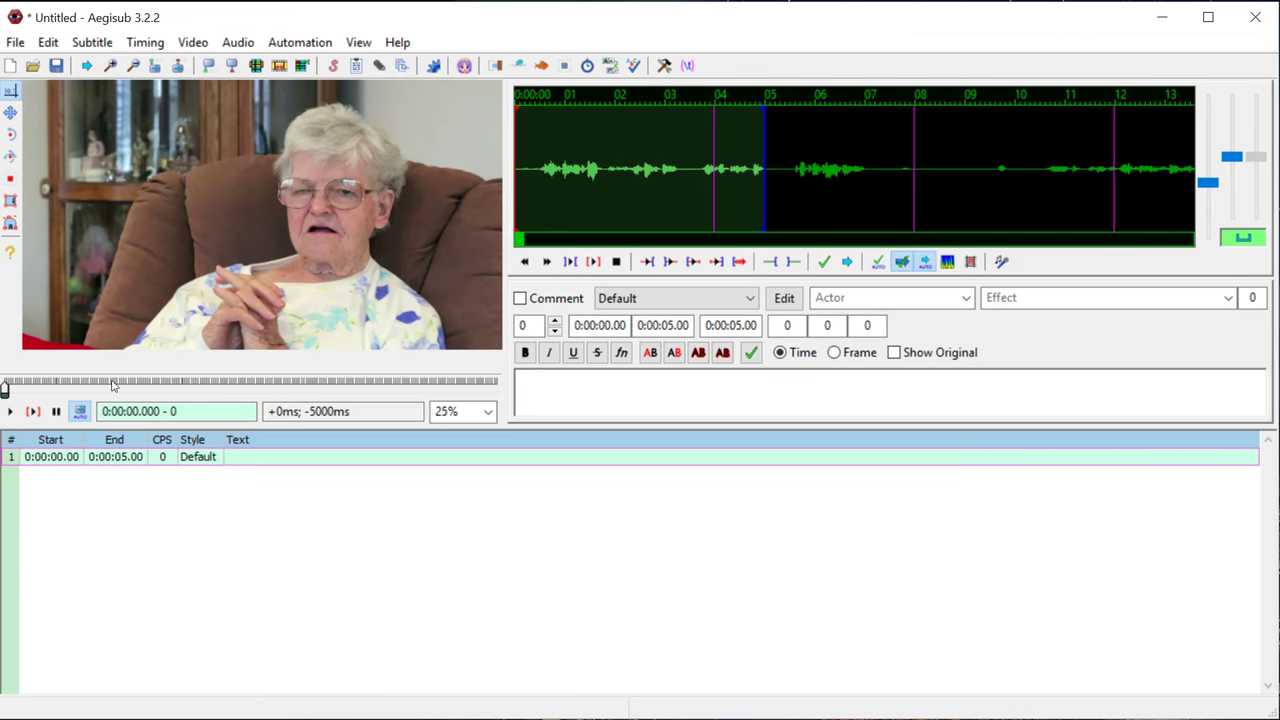
left_click(8, 414)
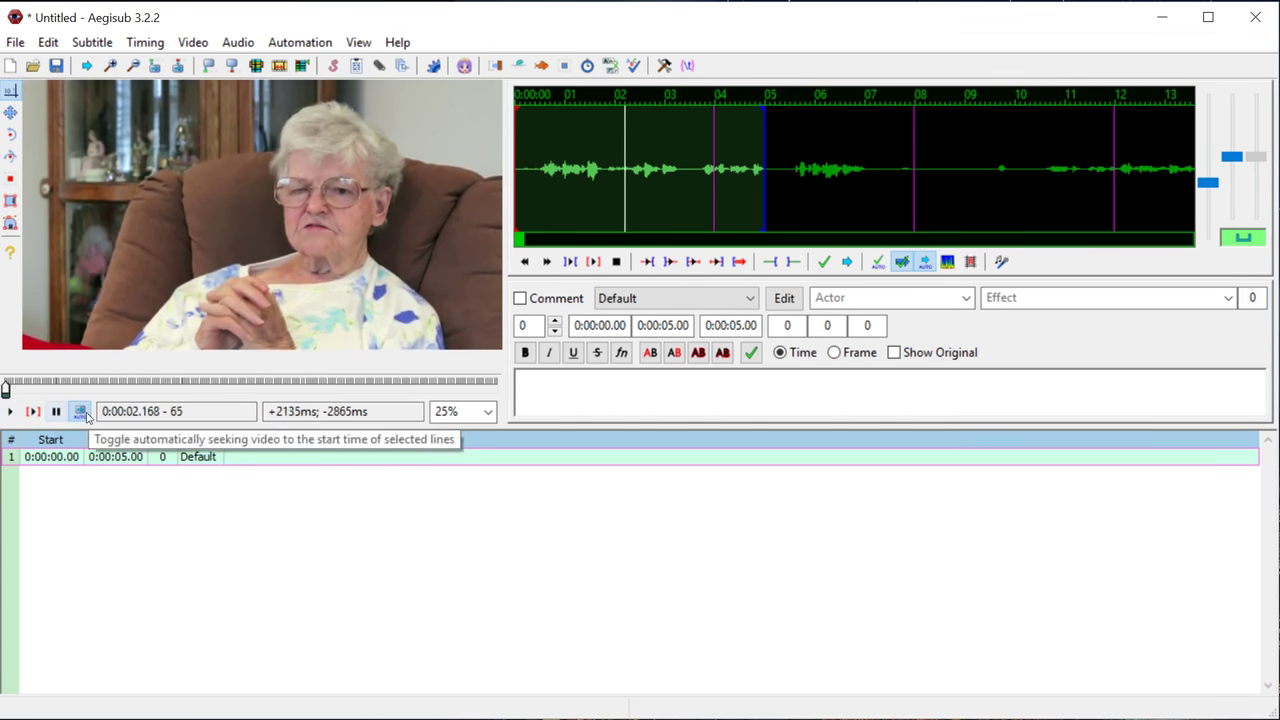
left_click(56, 411)
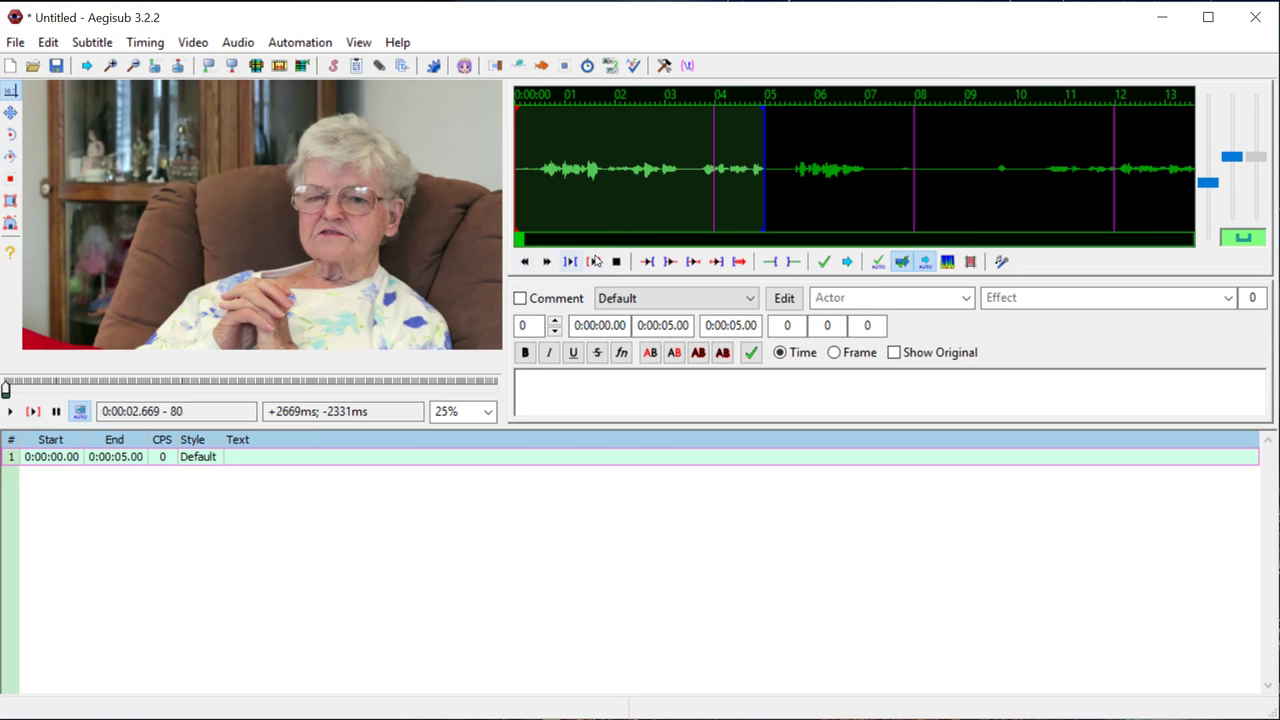
left_click(593, 262)
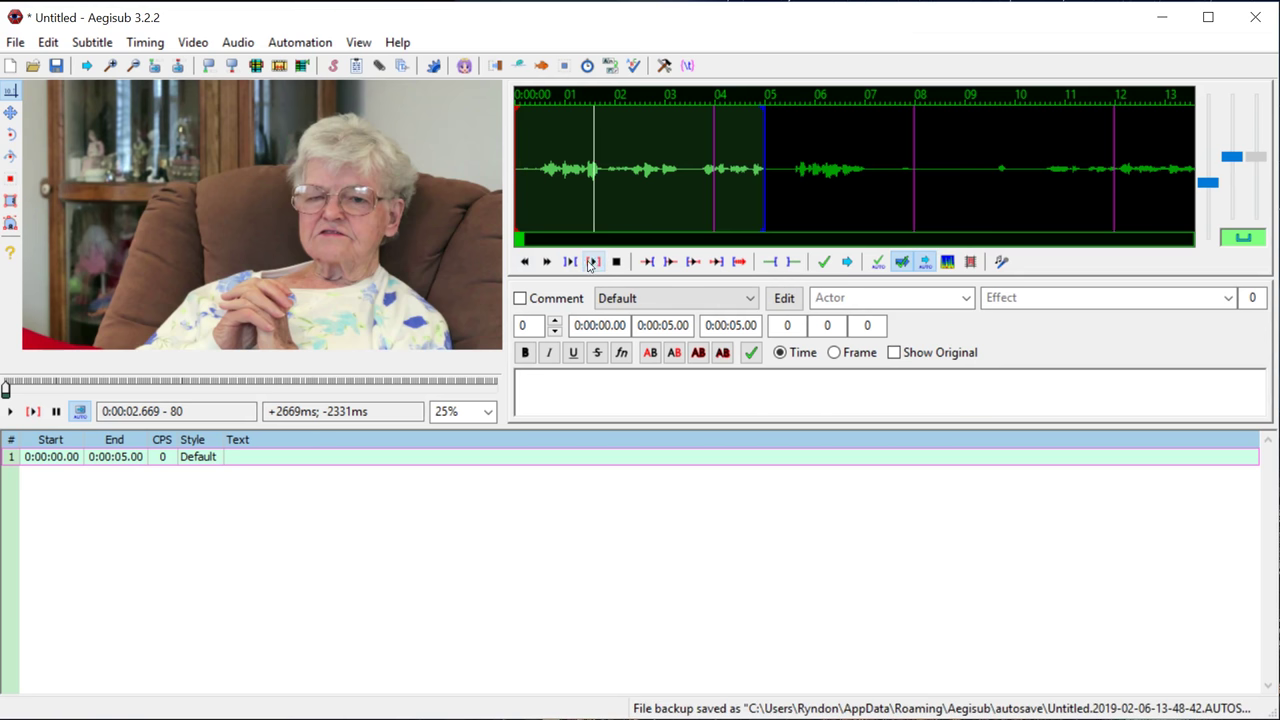
left_click(617, 263)
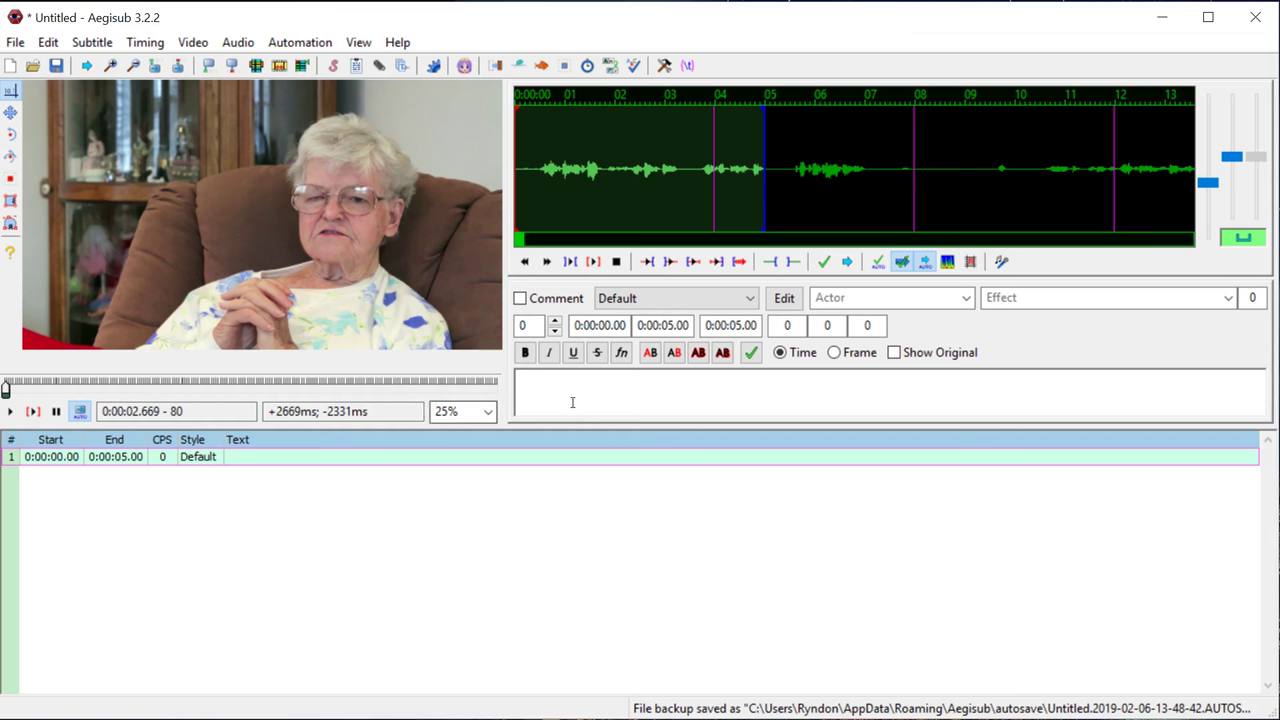
Make line 1 read 'test' and set the Default style's font size to 100.
type("test")
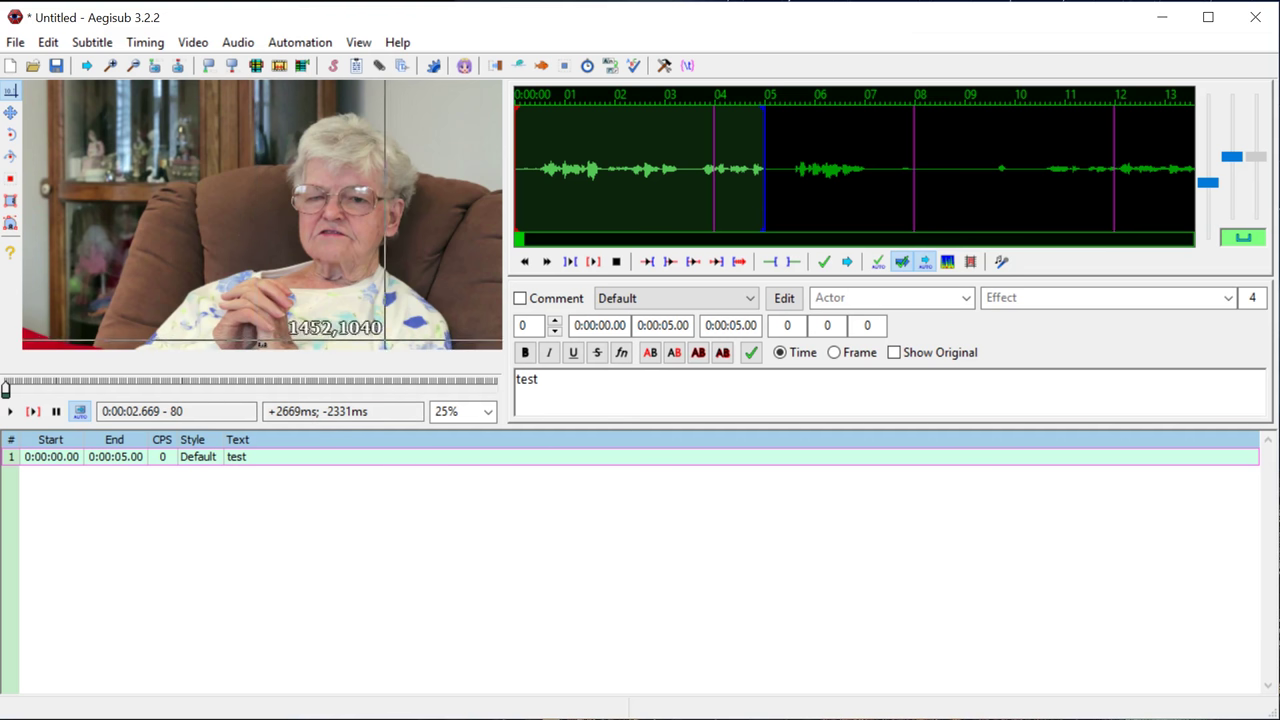
left_click(784, 298)
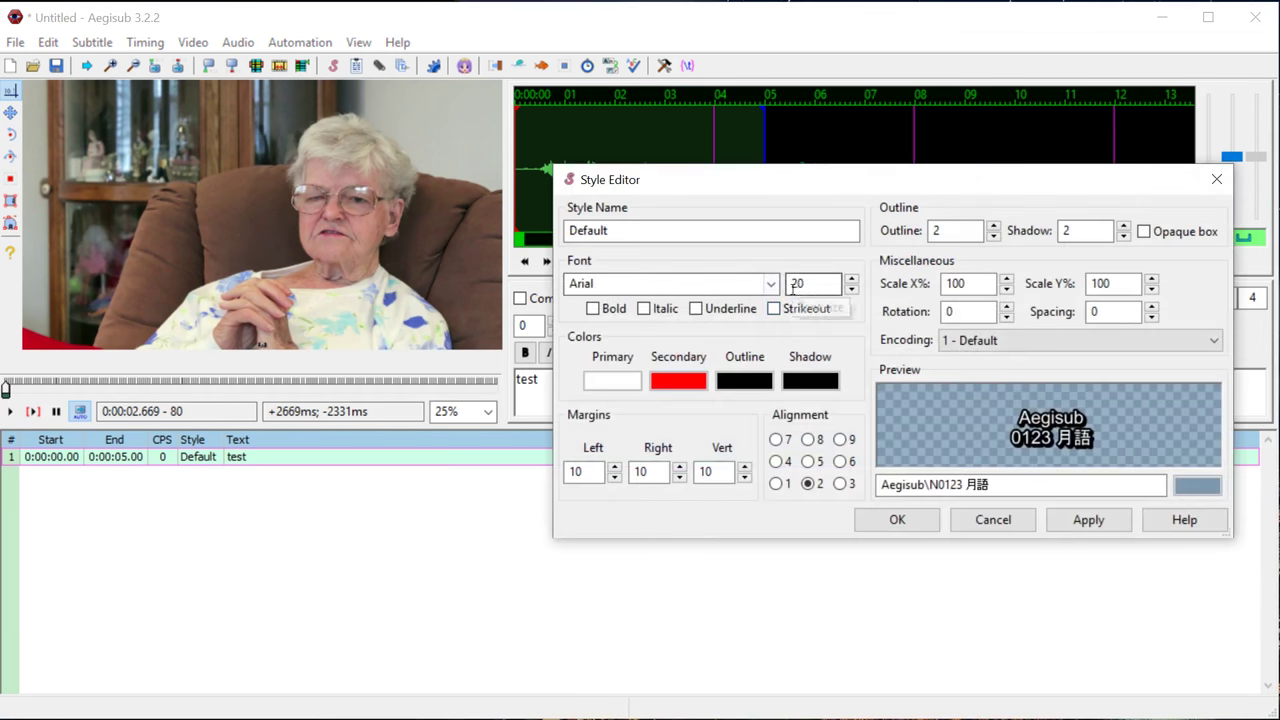
type("0")
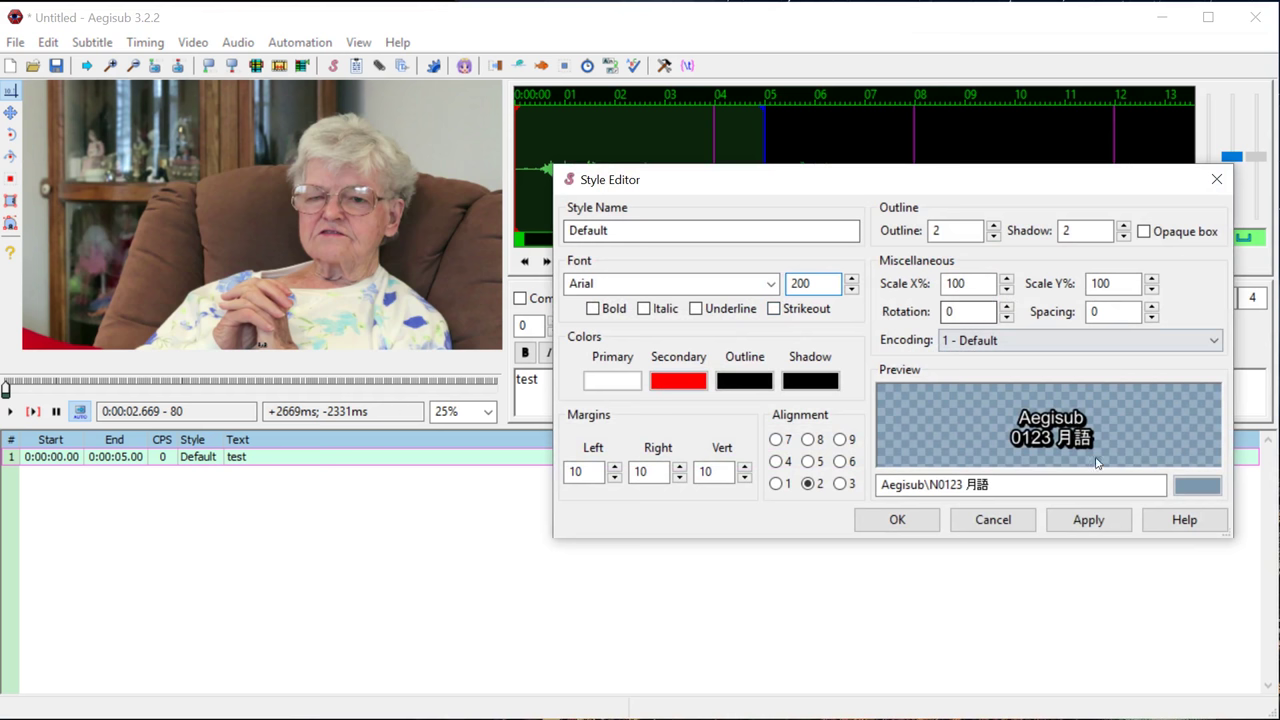
left_click(1088, 519)
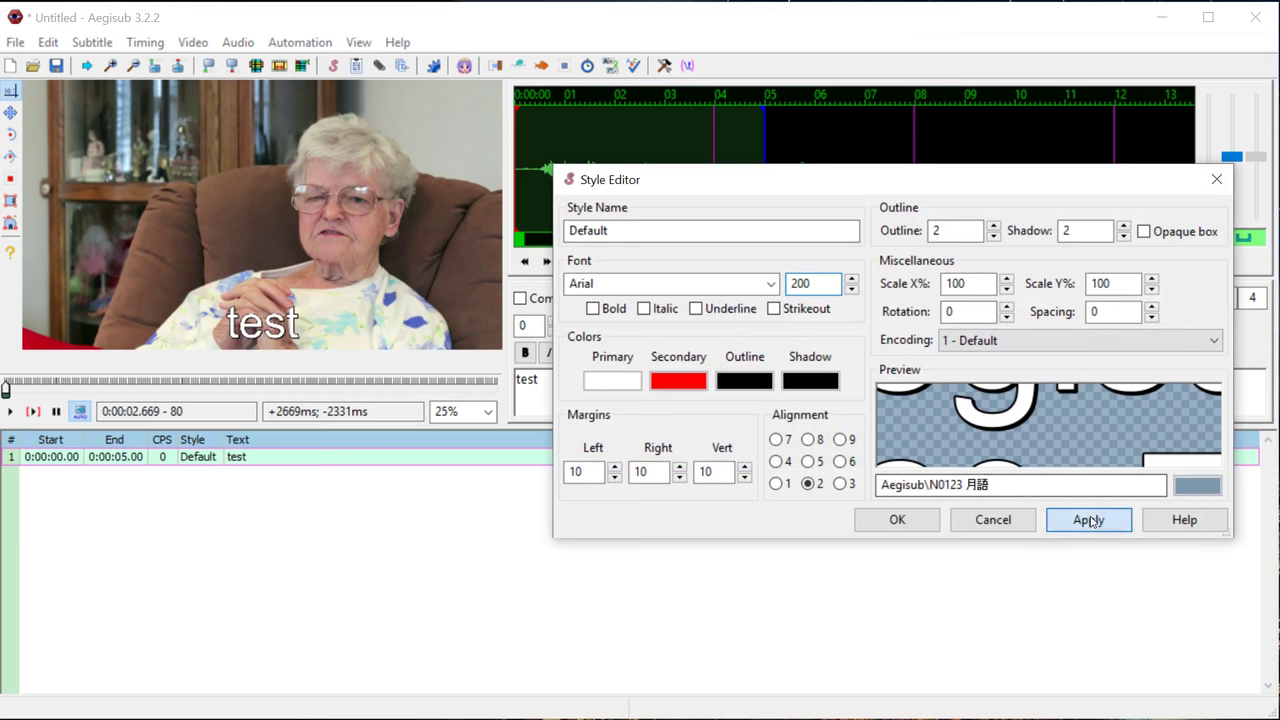
left_click(798, 284)
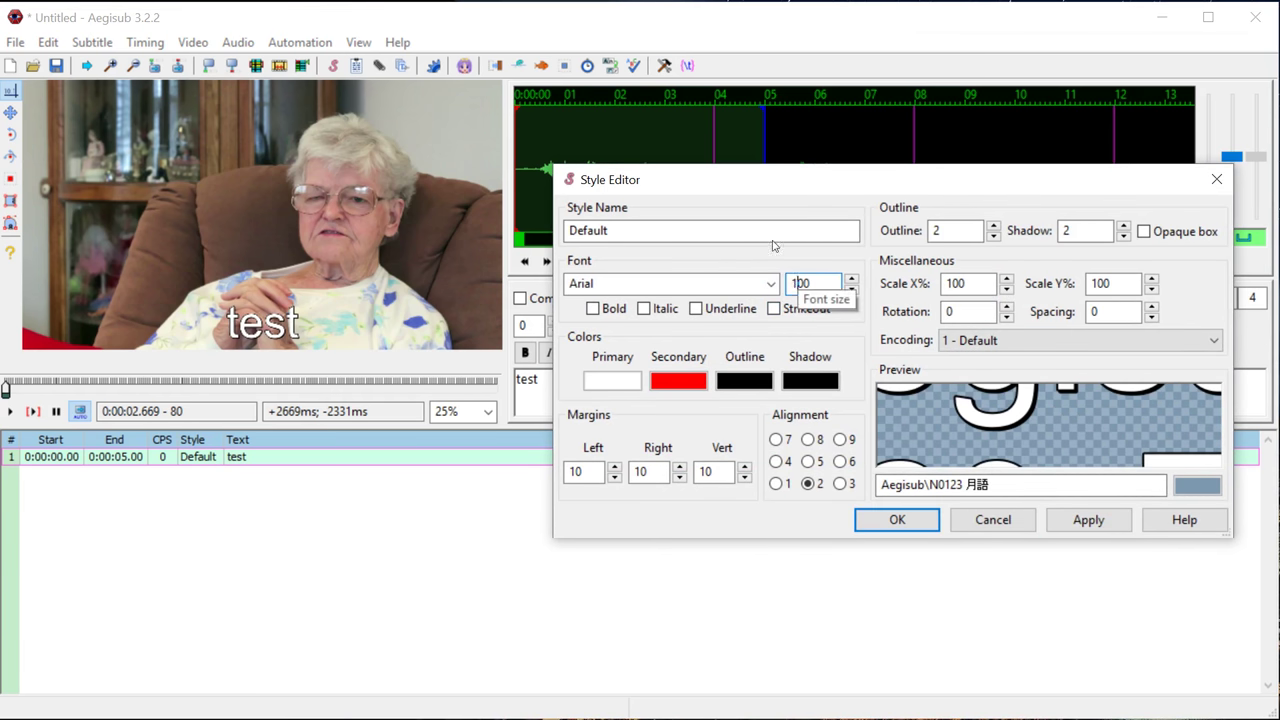
type("1")
left_click(1105, 522)
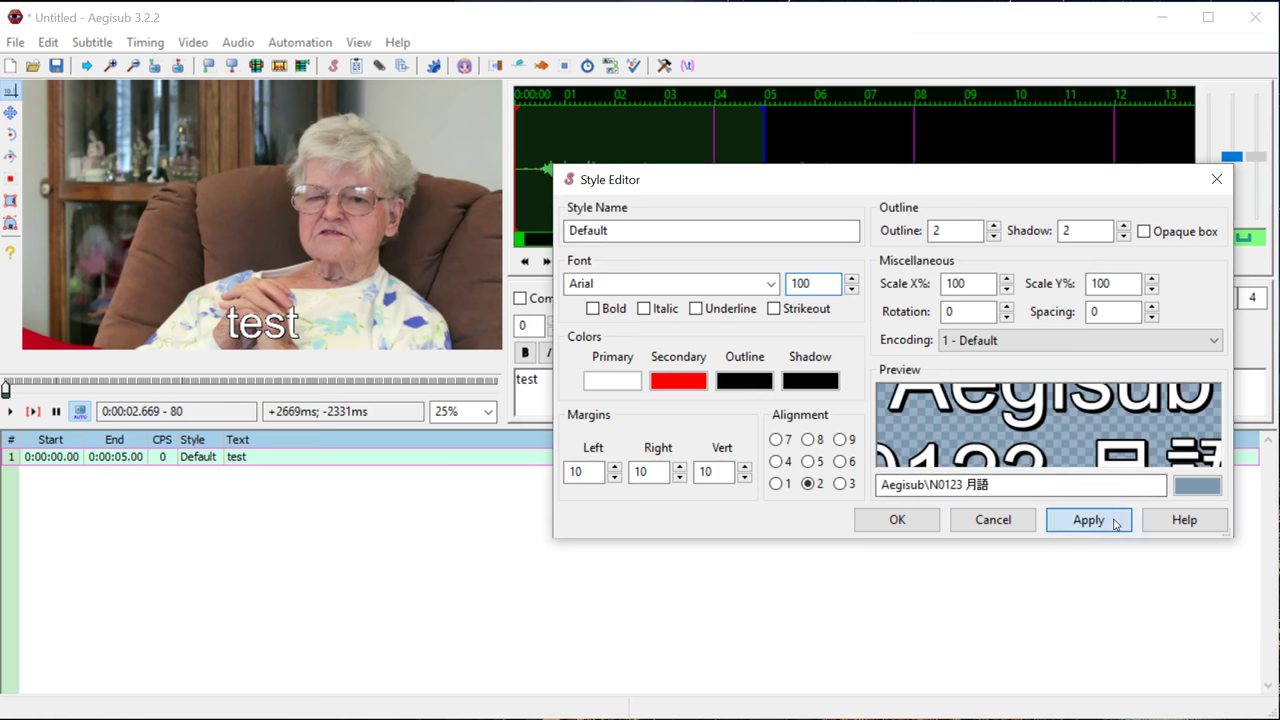
left_click(908, 529)
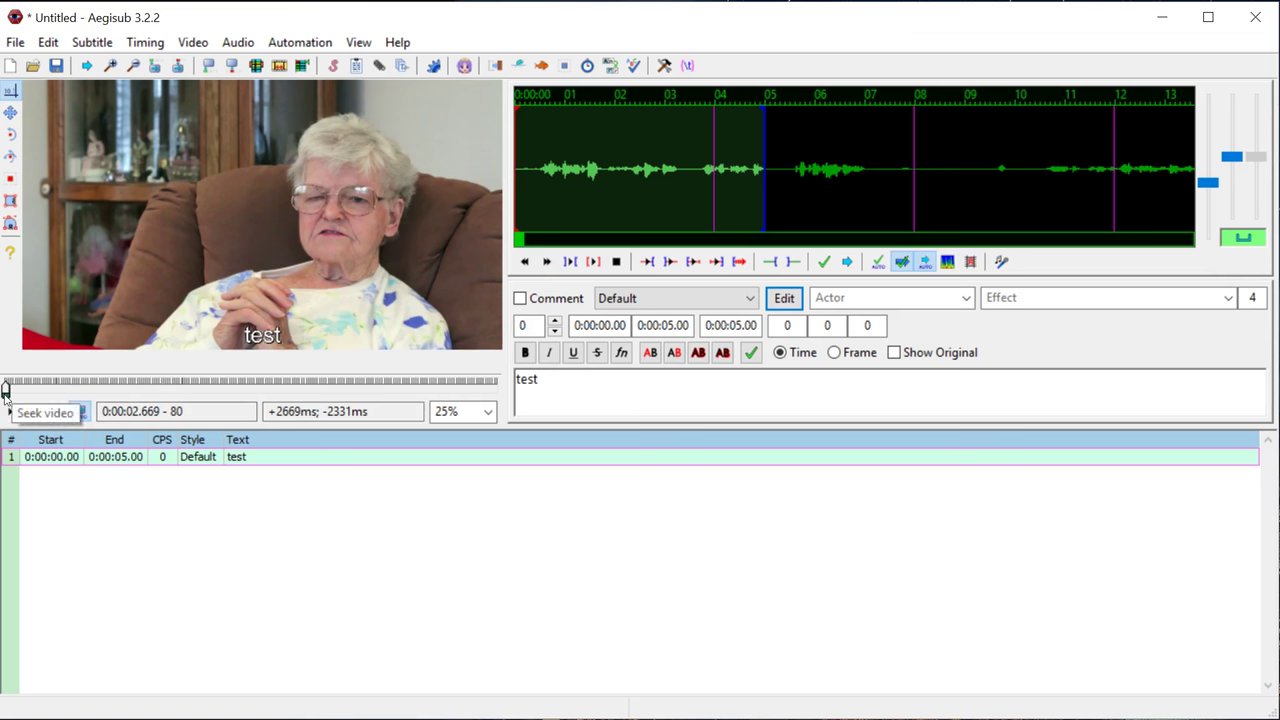
Clear the 'test' text from line 1 and bring the MaryLou_Subs Notepad window forward.
left_click_drag(5, 392, 4, 392)
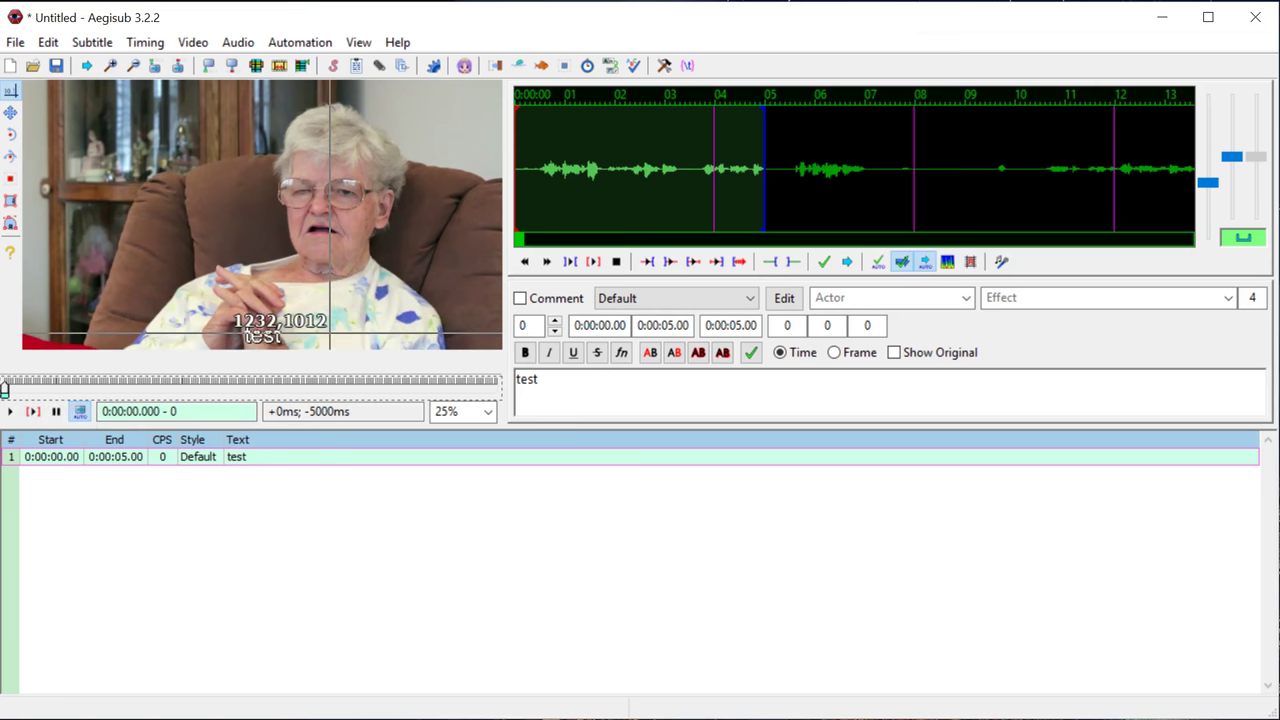
right_click(241, 456)
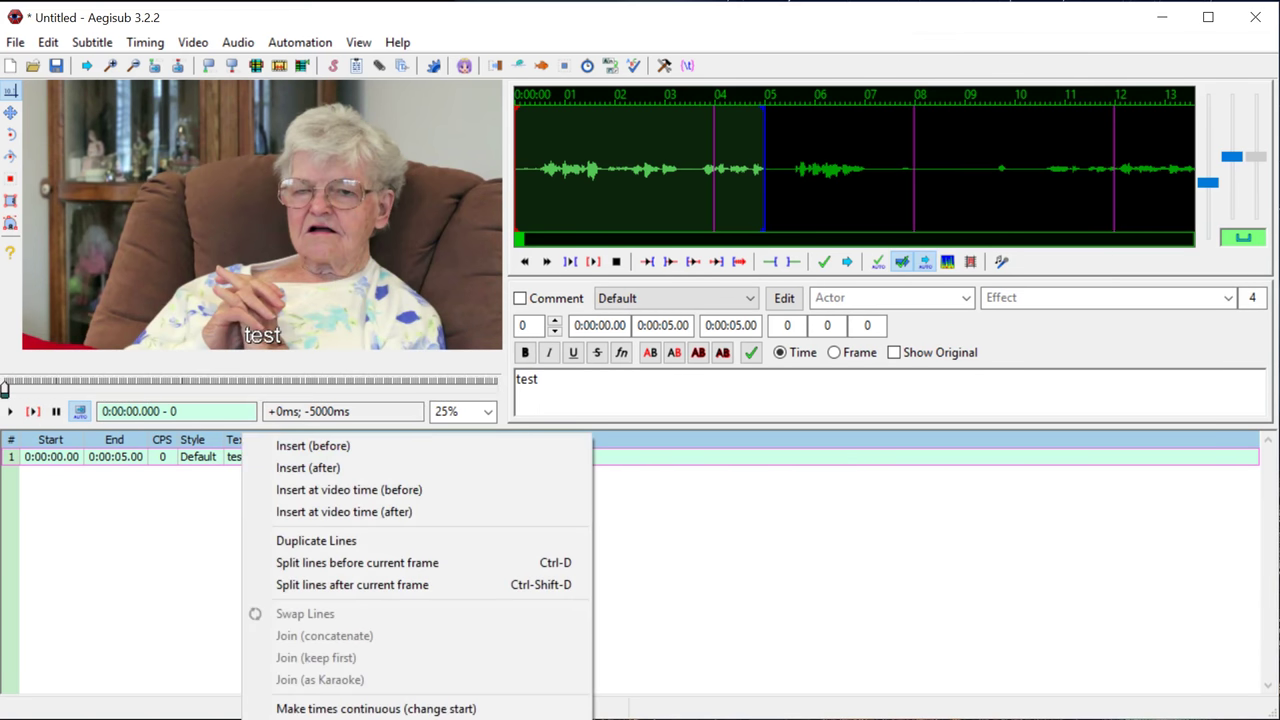
left_click(330, 715)
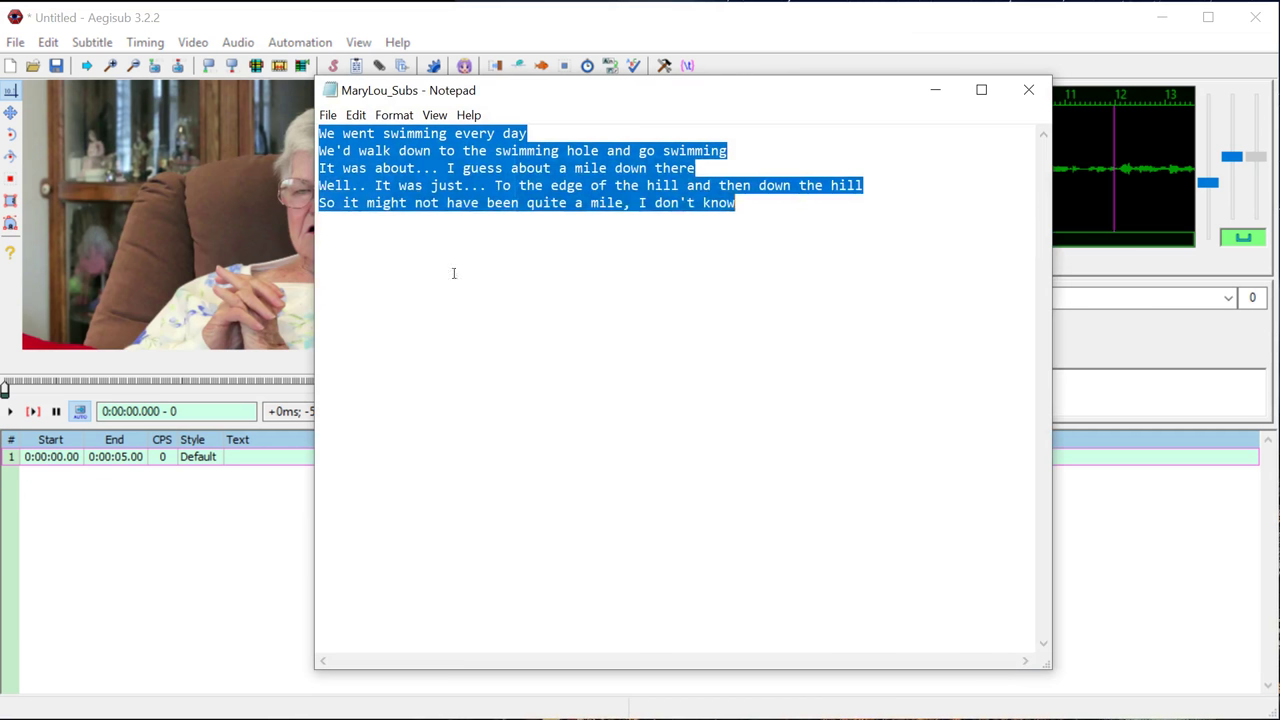
left_click(478, 240)
left_click_drag(475, 97, 512, 97)
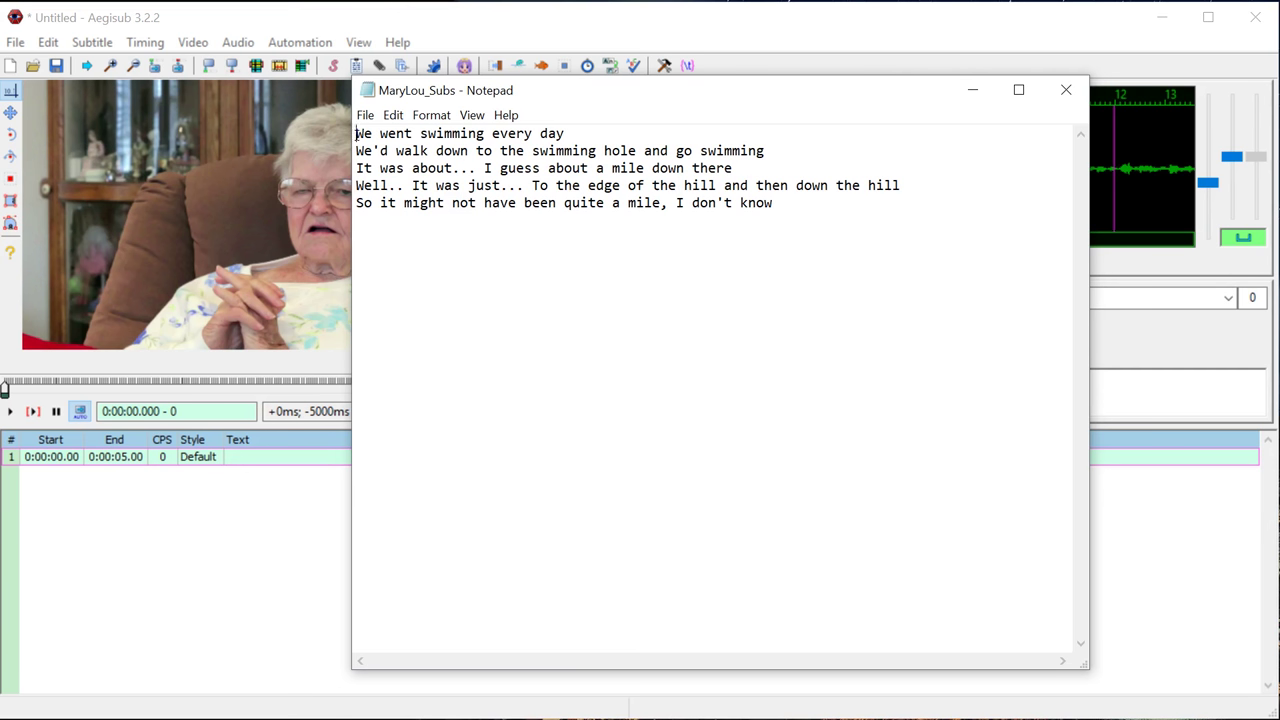
Copy all five MaryLou_Subs transcript lines in Notepad, then return to Aegisub.
left_click_drag(357, 133, 818, 208)
right_click(672, 188)
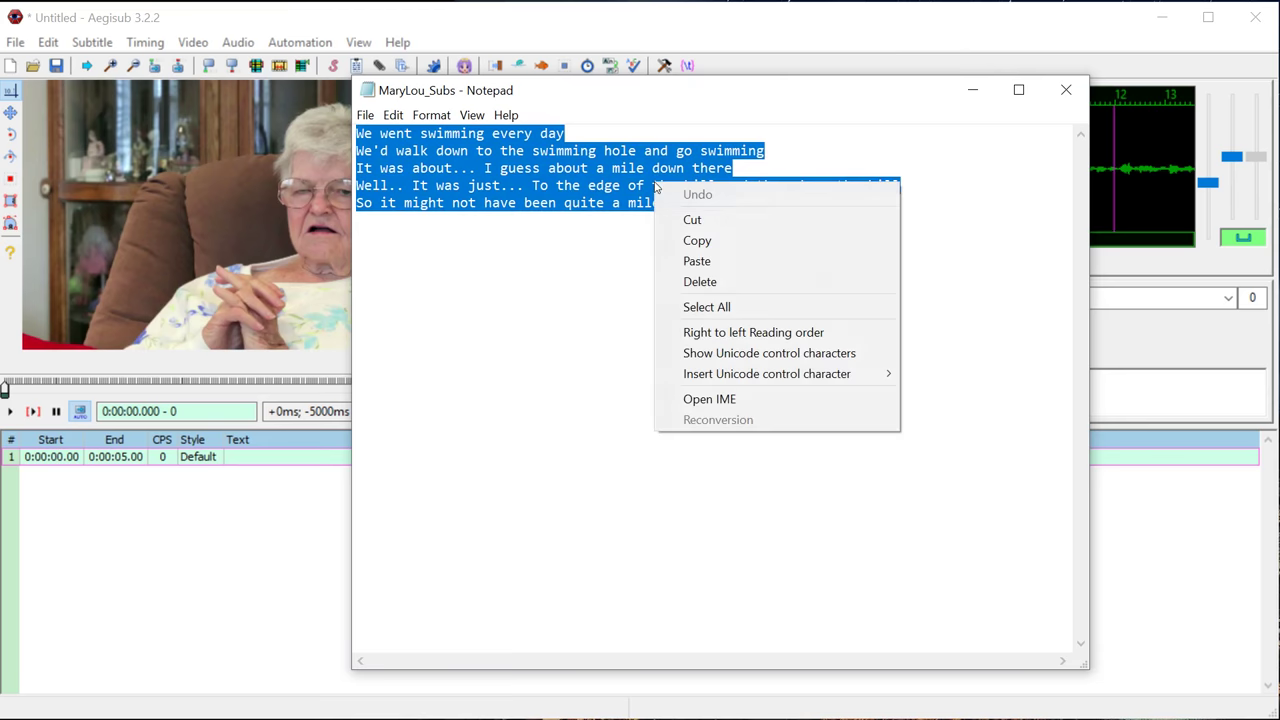
left_click(703, 240)
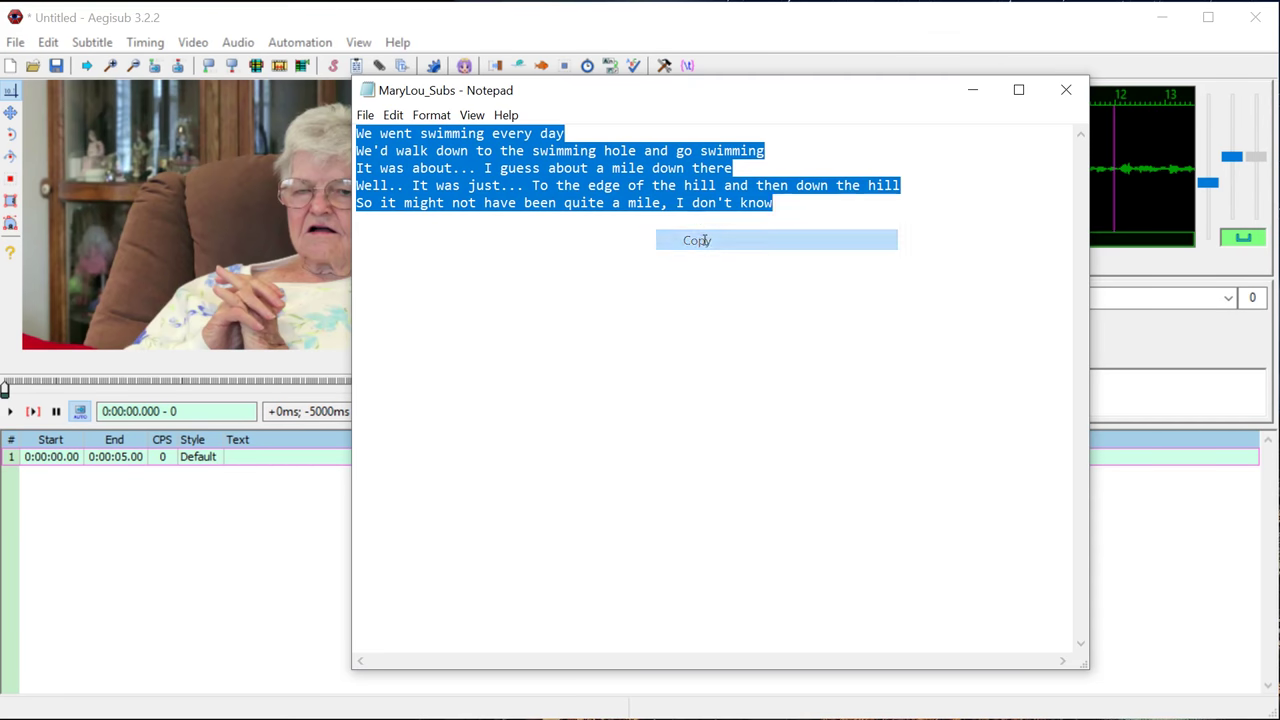
left_click(972, 90)
Paste the five copied transcript lines into the subtitle grid as lines 1–5.
right_click(200, 513)
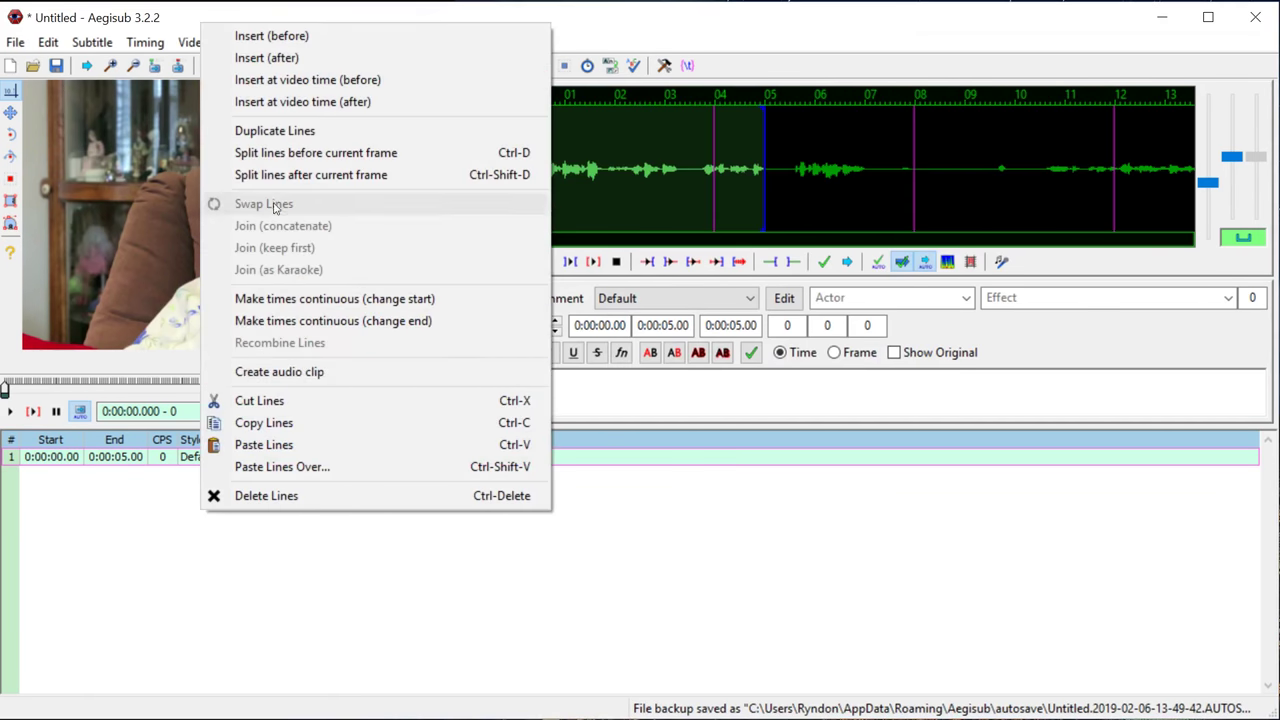
left_click(266, 444)
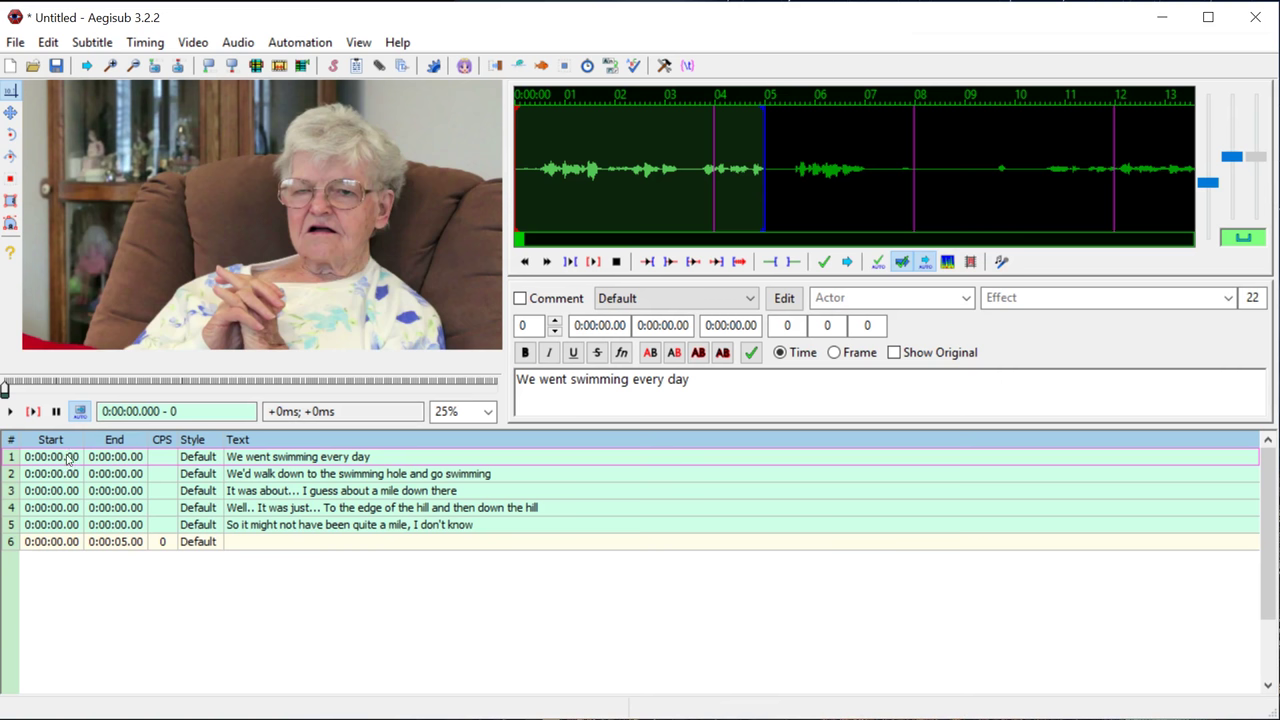
Select line 1, 'We went swimming every day', and try start and end markers on the waveform.
left_click(260, 459)
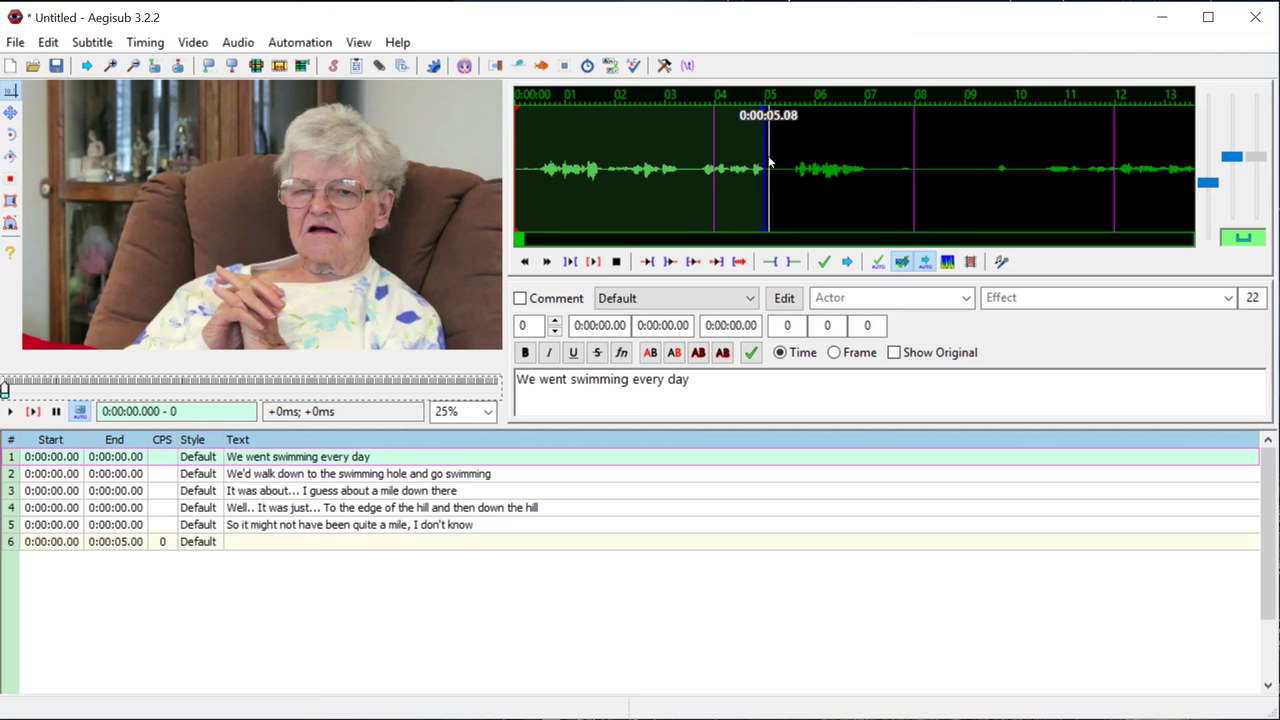
right_click(692, 173)
right_click(784, 175)
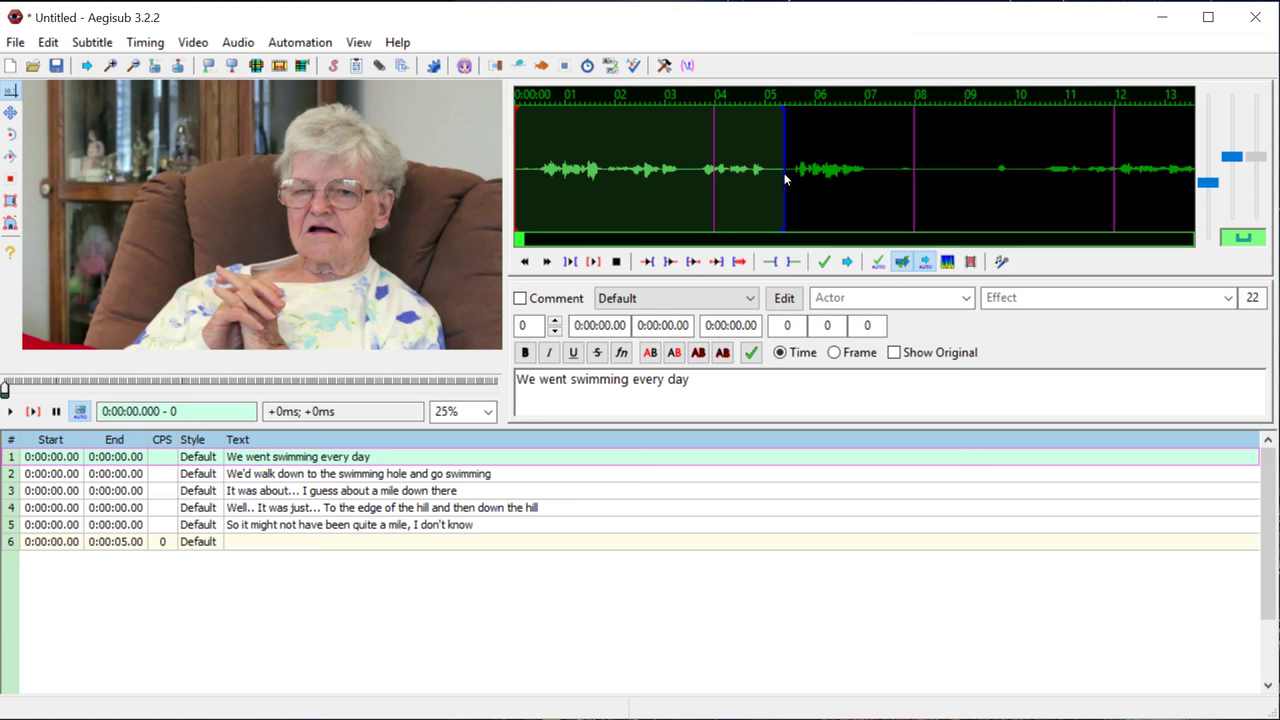
right_click(883, 180)
right_click(990, 181)
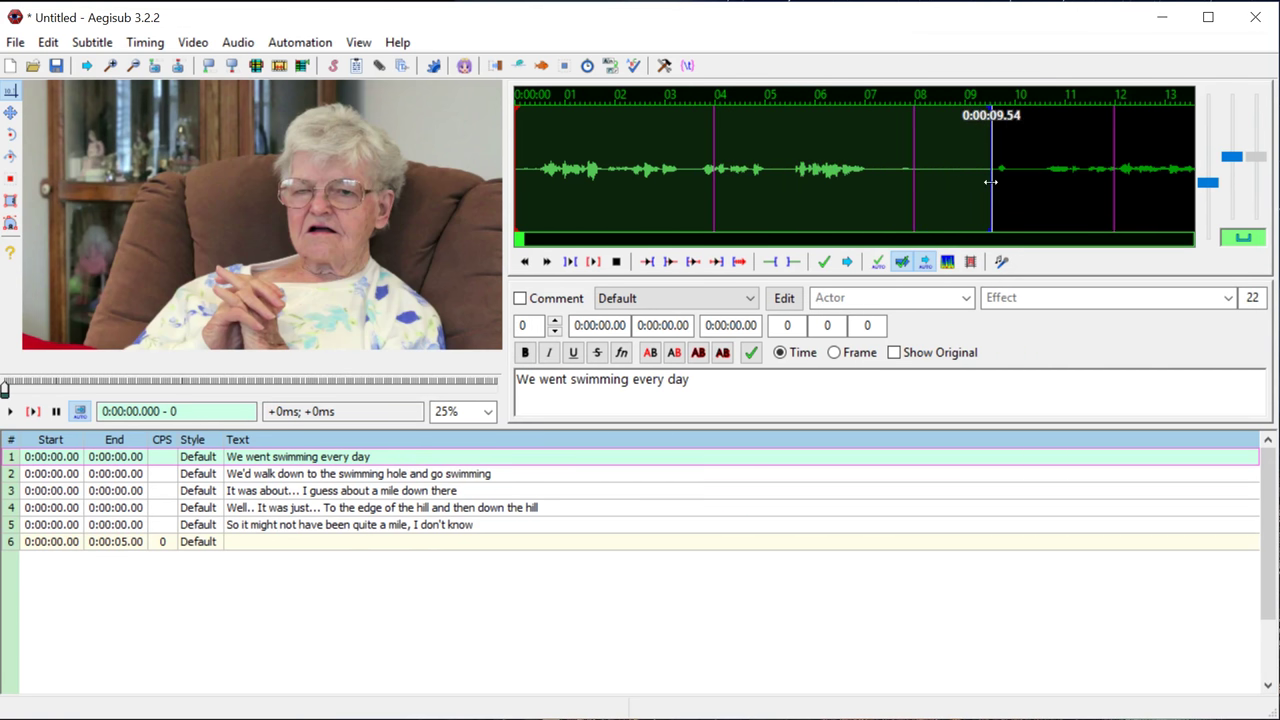
right_click(686, 192)
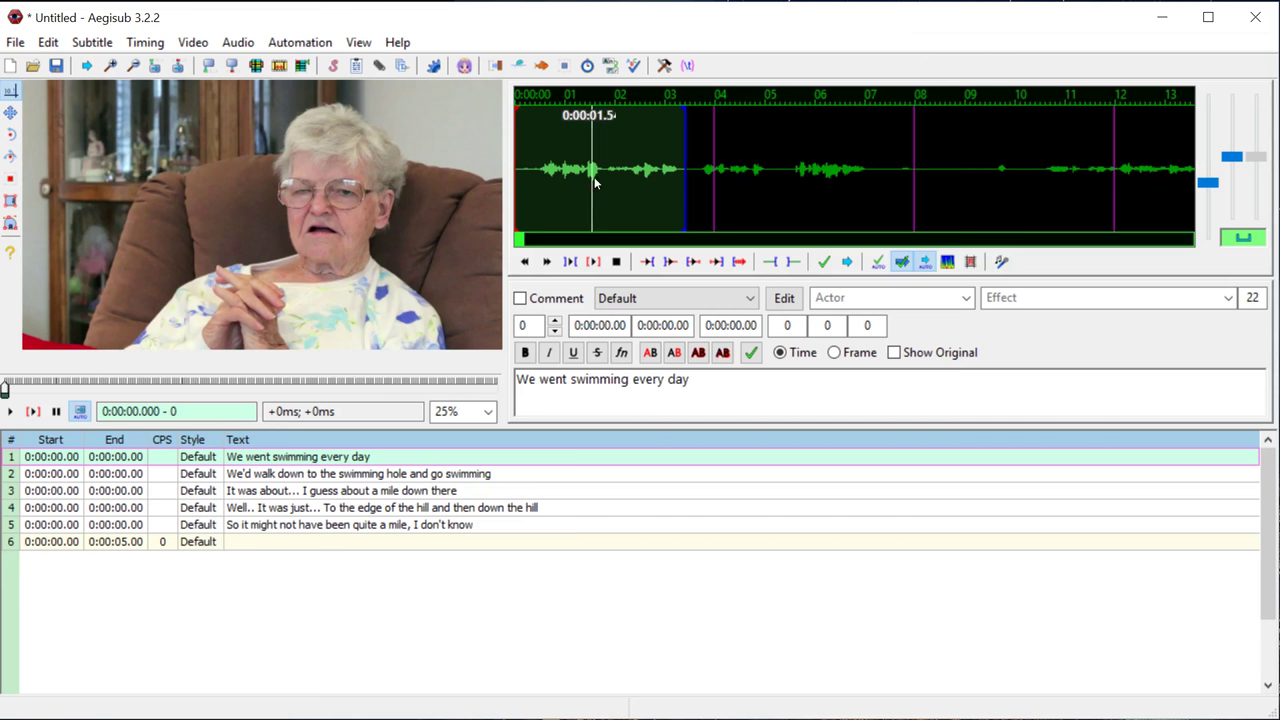
left_click(535, 176)
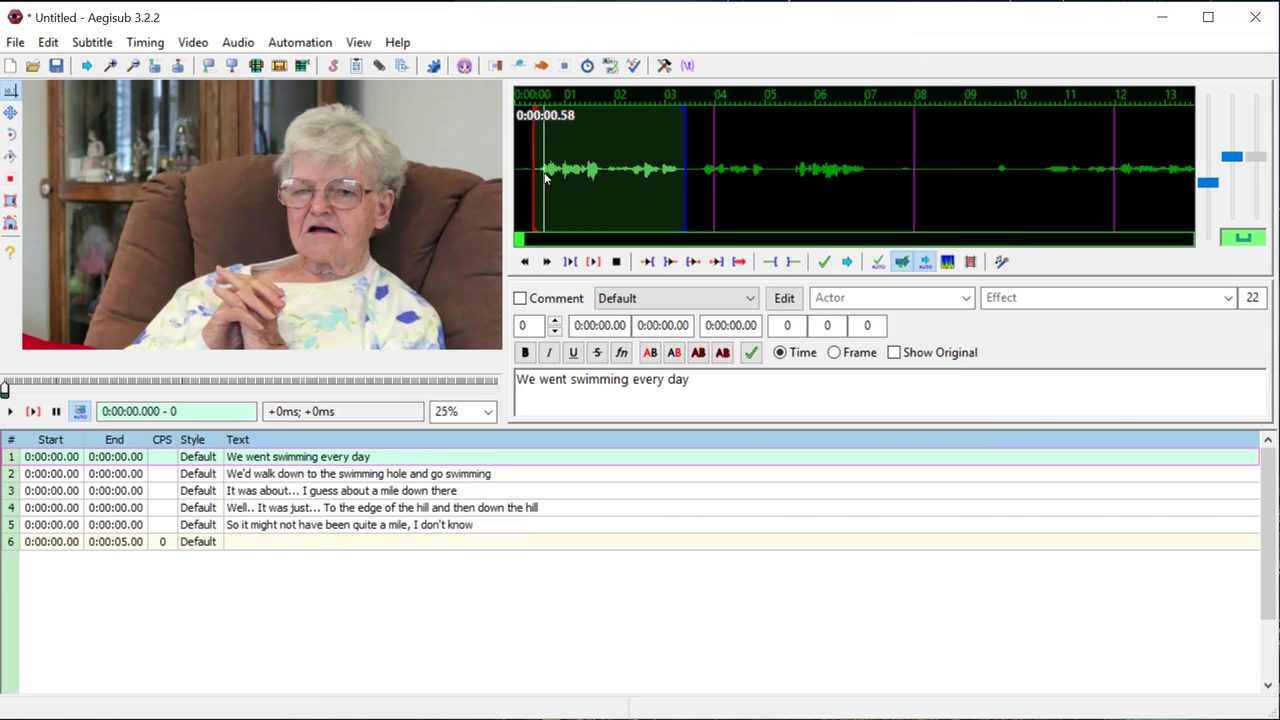
left_click(603, 180)
right_click(652, 182)
left_click(653, 182)
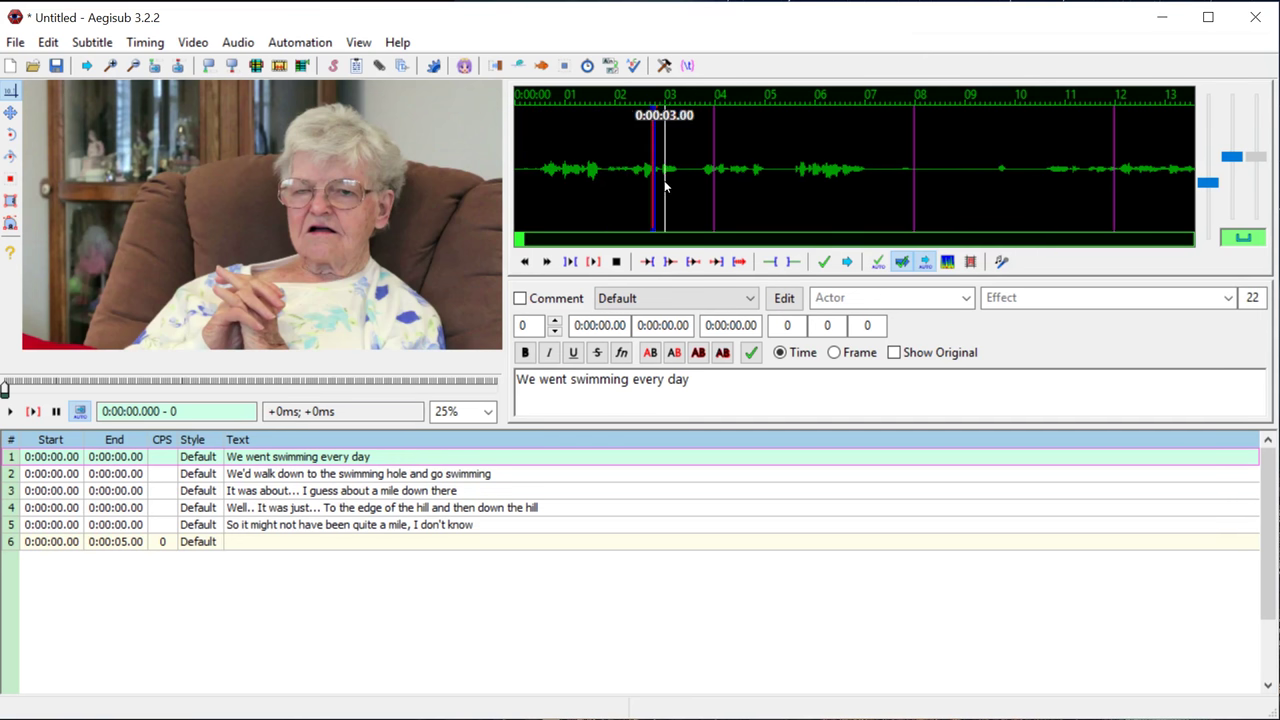
right_click(768, 177)
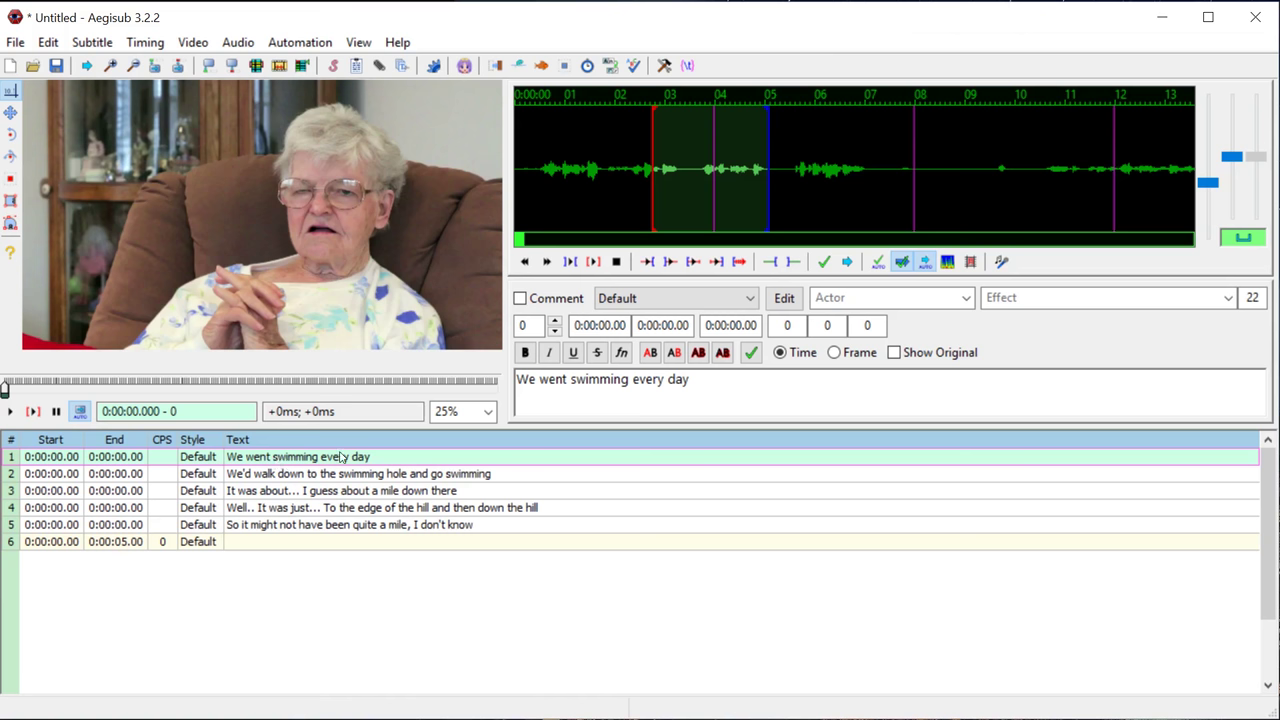
Mark line 1 from about 0.3 s to 1.8 s on the waveform and play it back twice.
left_click(528, 176)
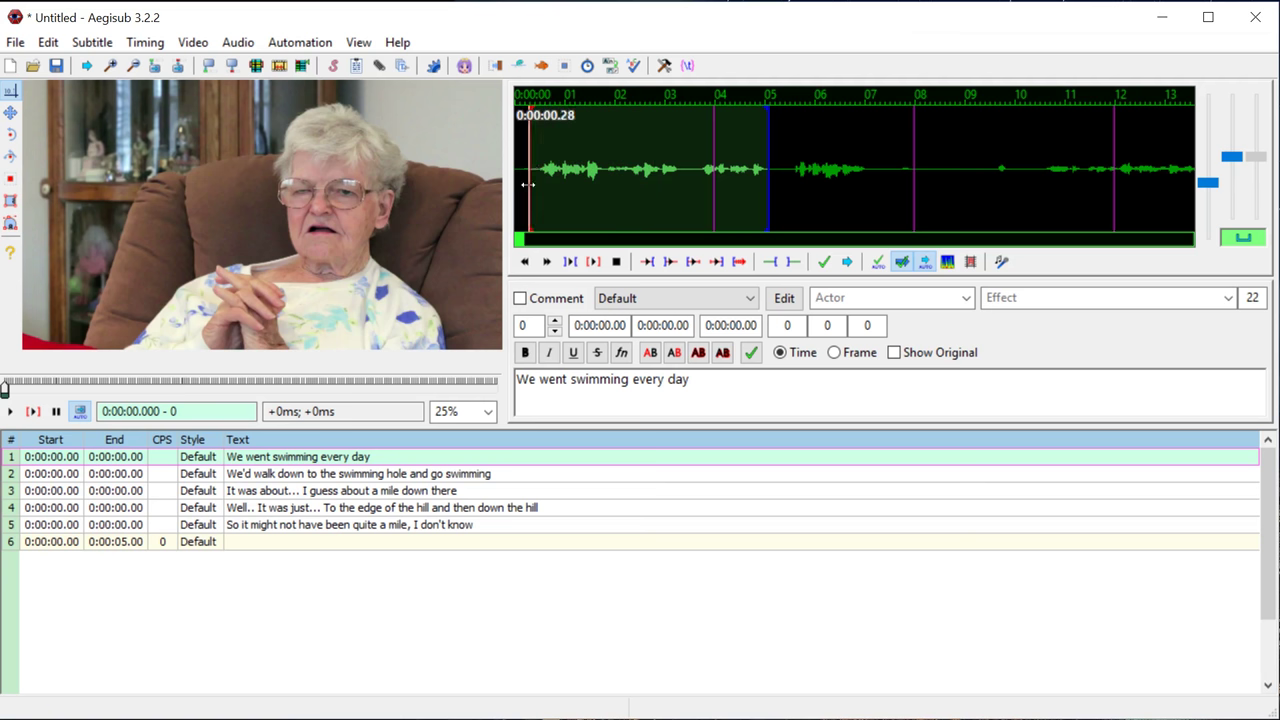
right_click(615, 181)
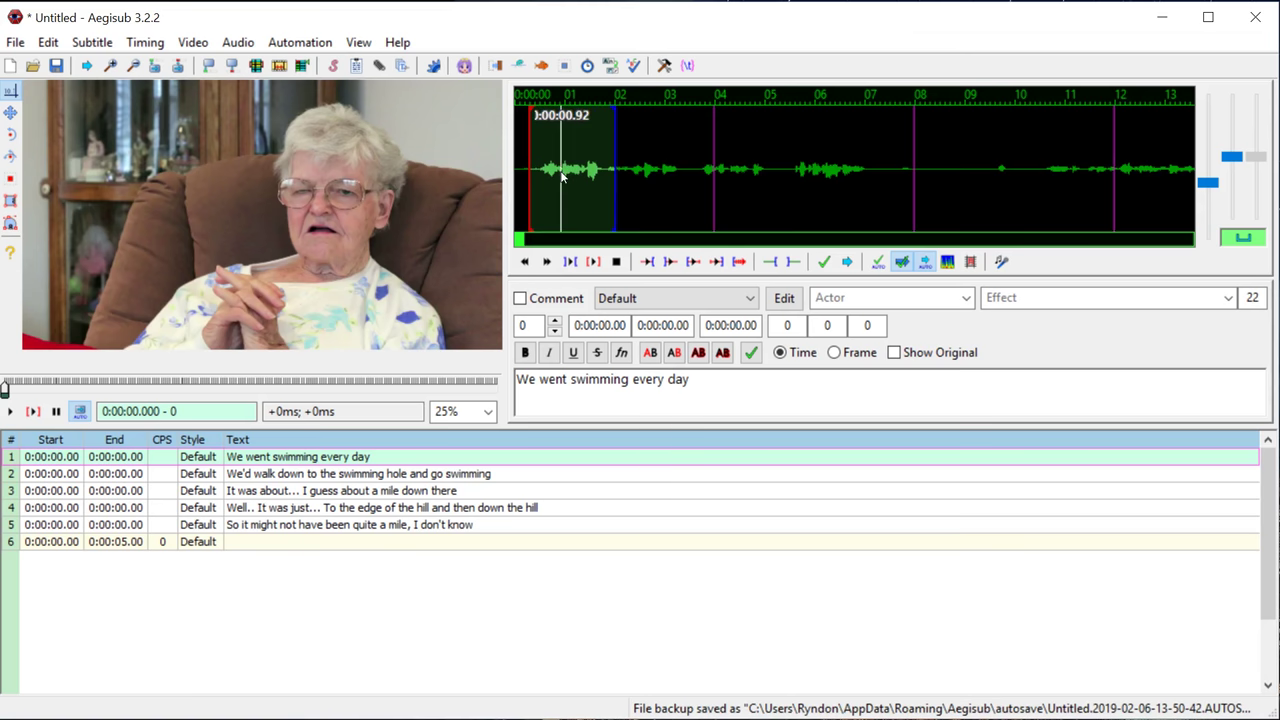
left_click(593, 263)
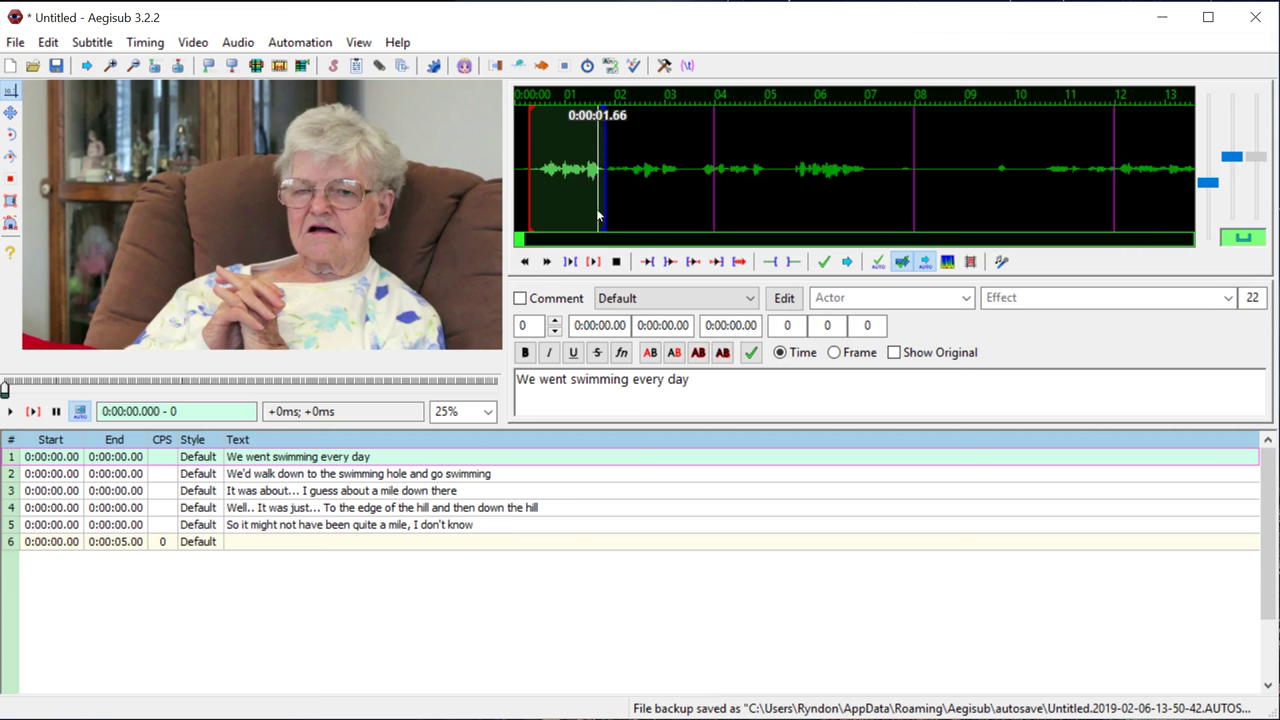
left_click(595, 262)
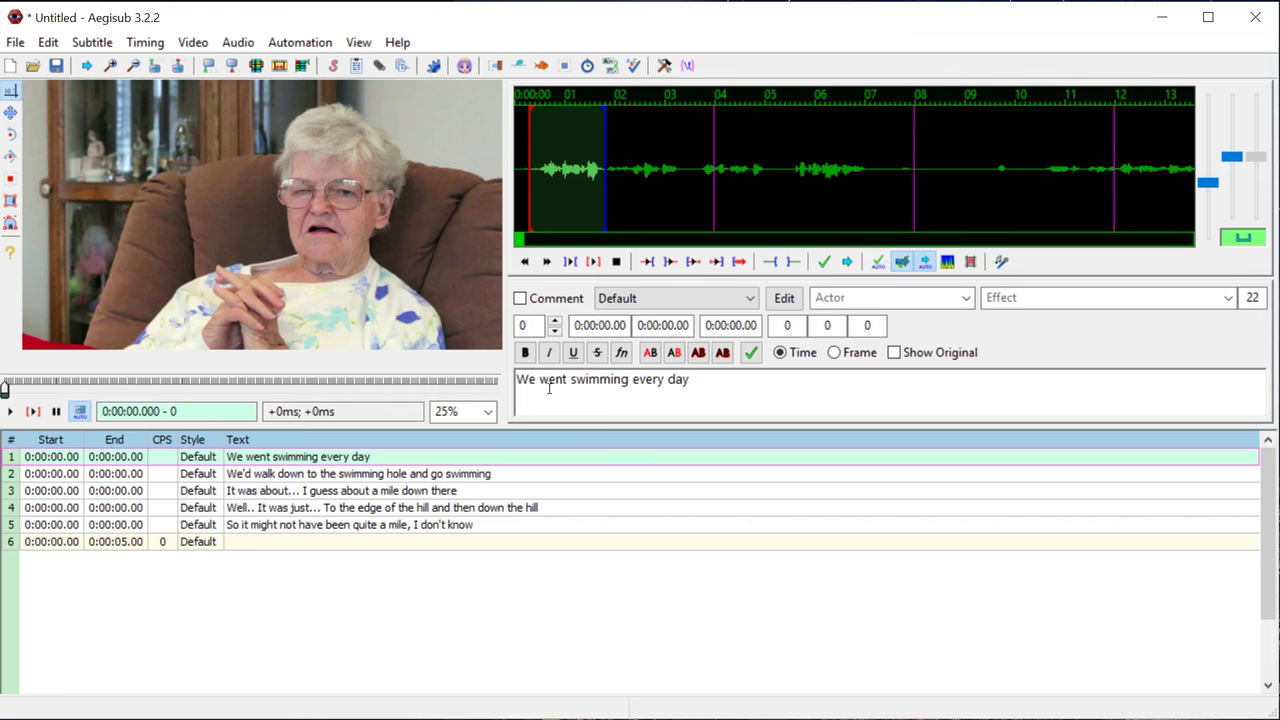
Commit line 1's timing of 0:00:00.30–0:00:01.82 and preview the subtitle over the video.
left_click(823, 262)
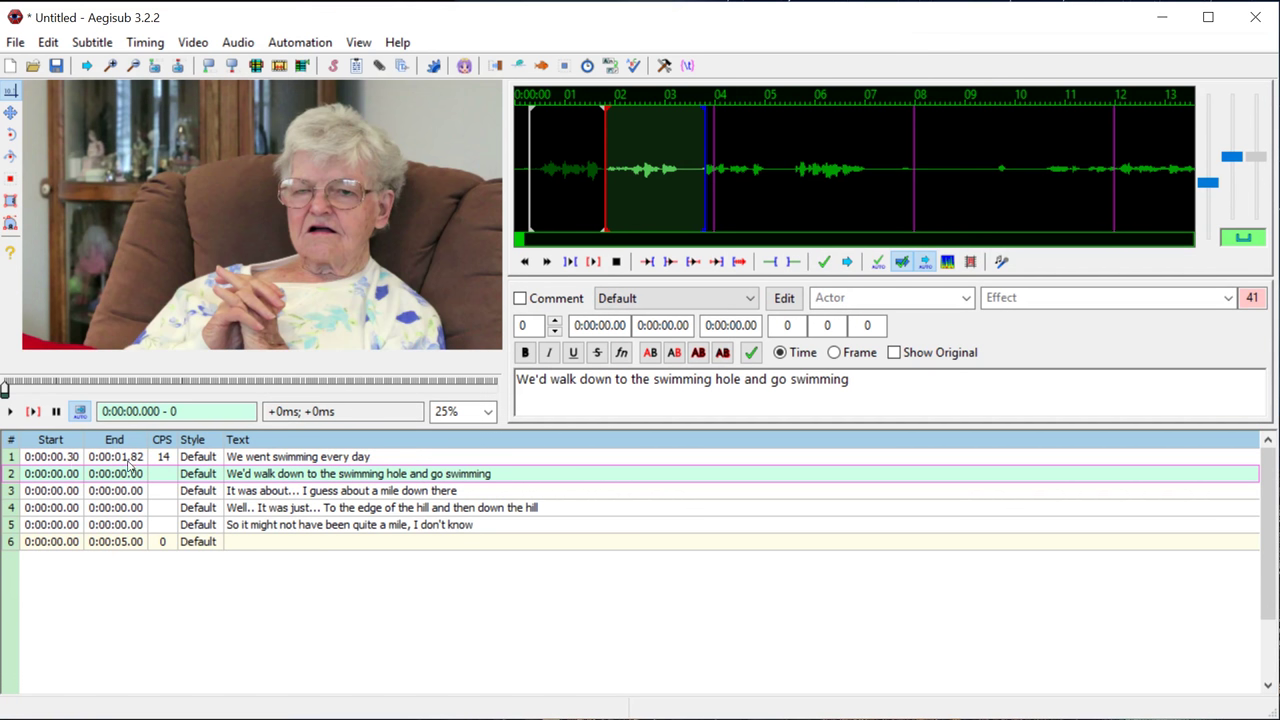
left_click(251, 459)
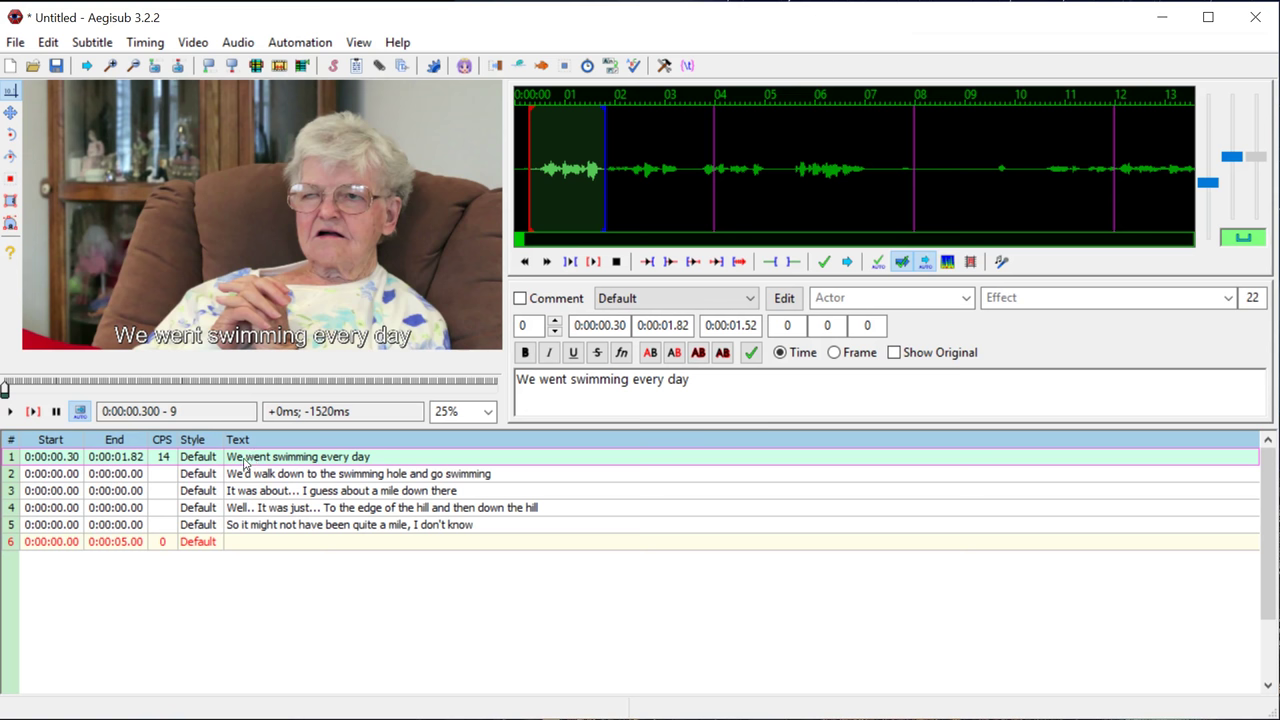
left_click(10, 412)
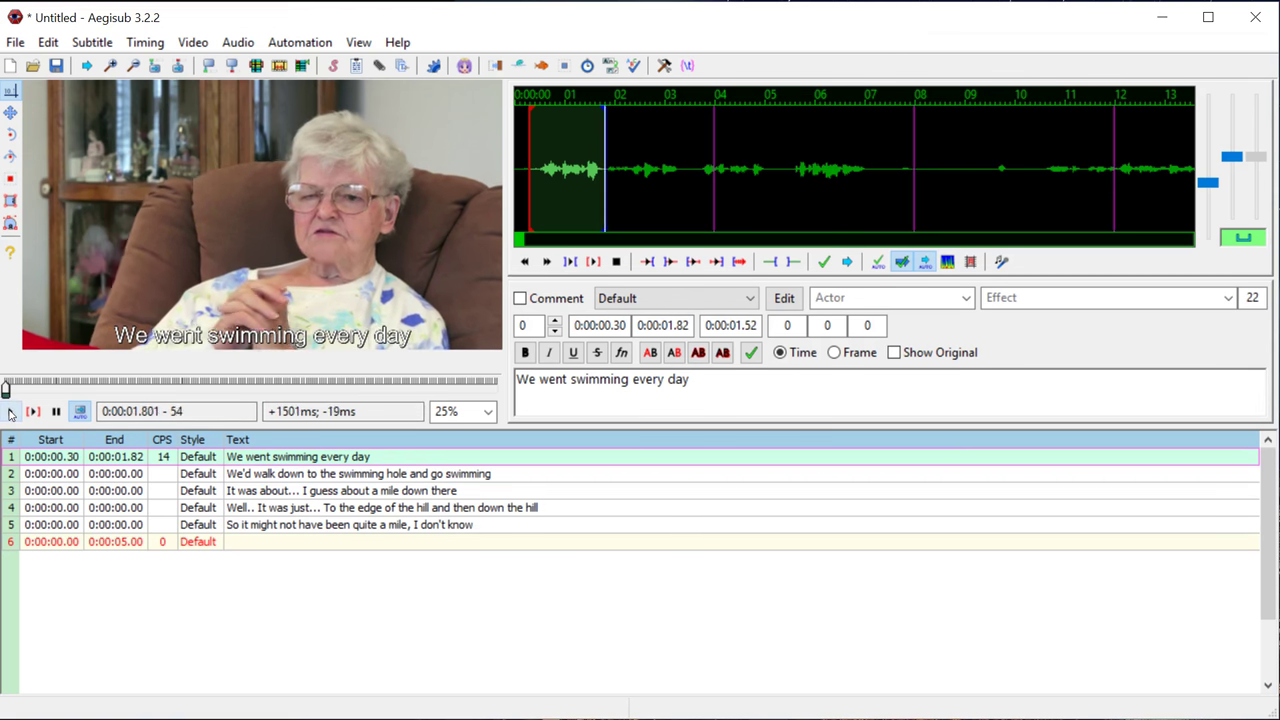
left_click(60, 414)
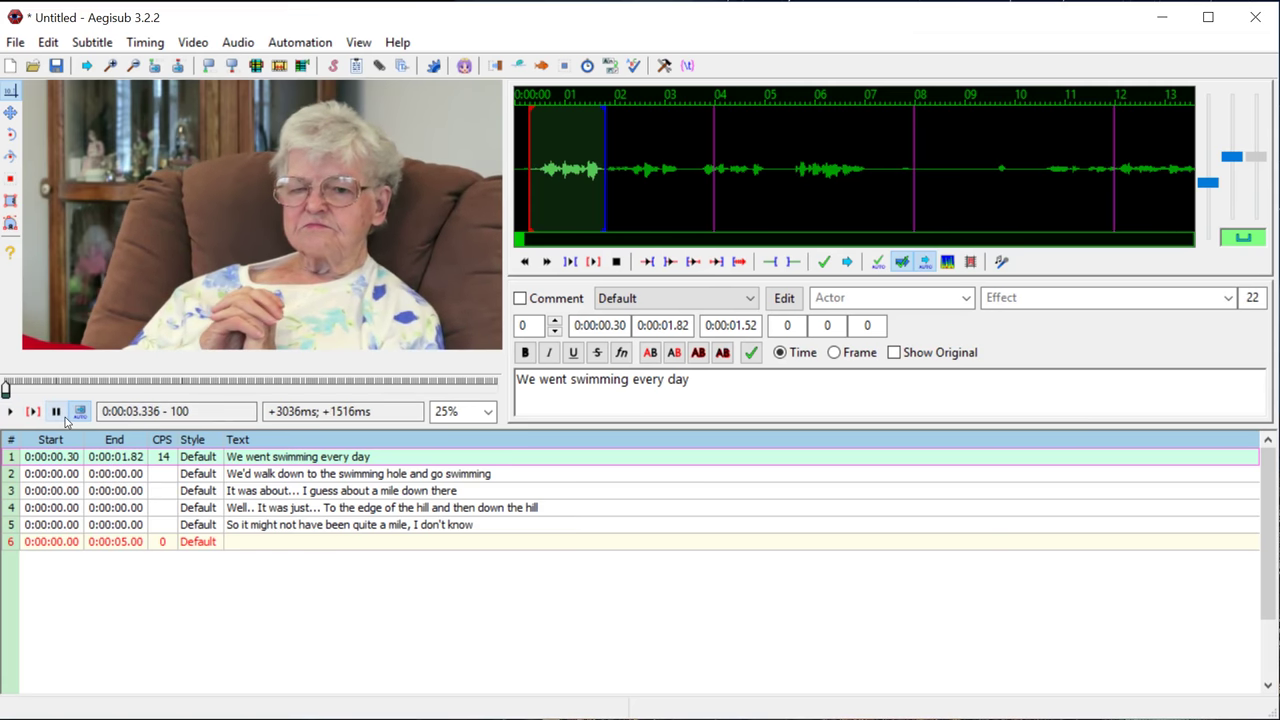
left_click(230, 478)
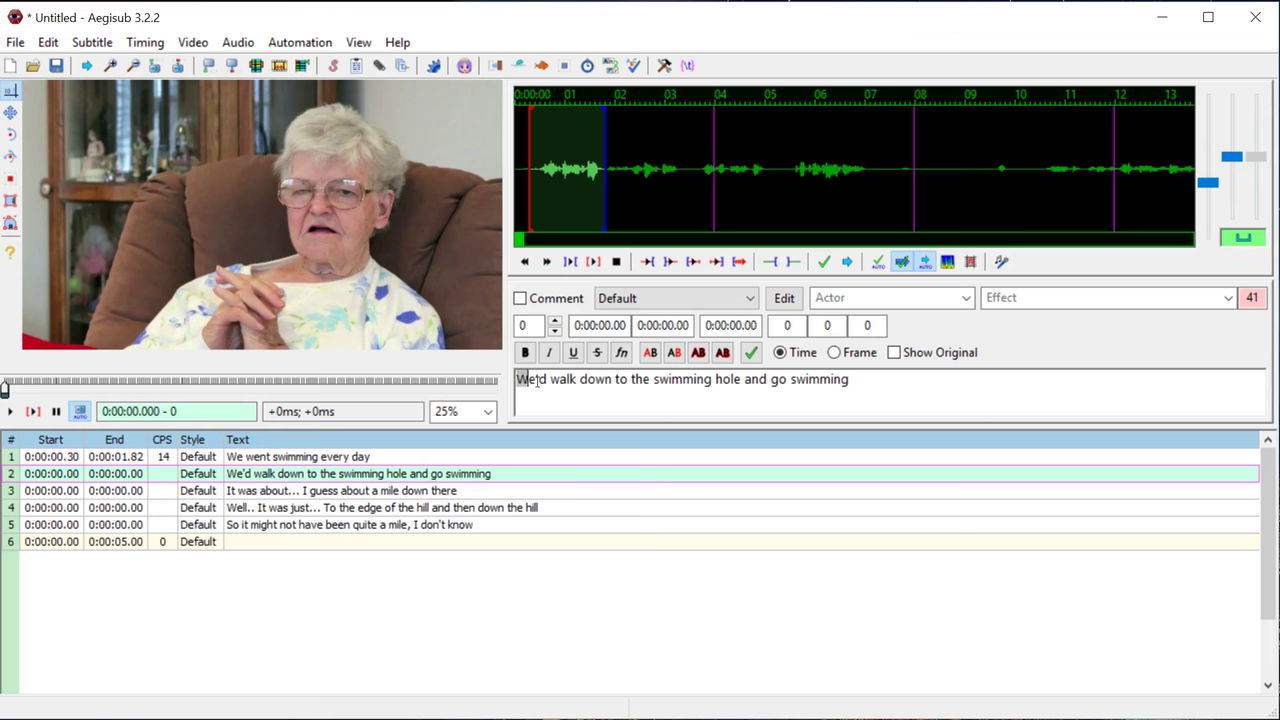
left_click_drag(535, 381, 829, 383)
left_click(855, 388)
type("gerhiuogheriuoghiouerhgiuoerwhguioewrhgiuoerhwuigwehrouigwer")
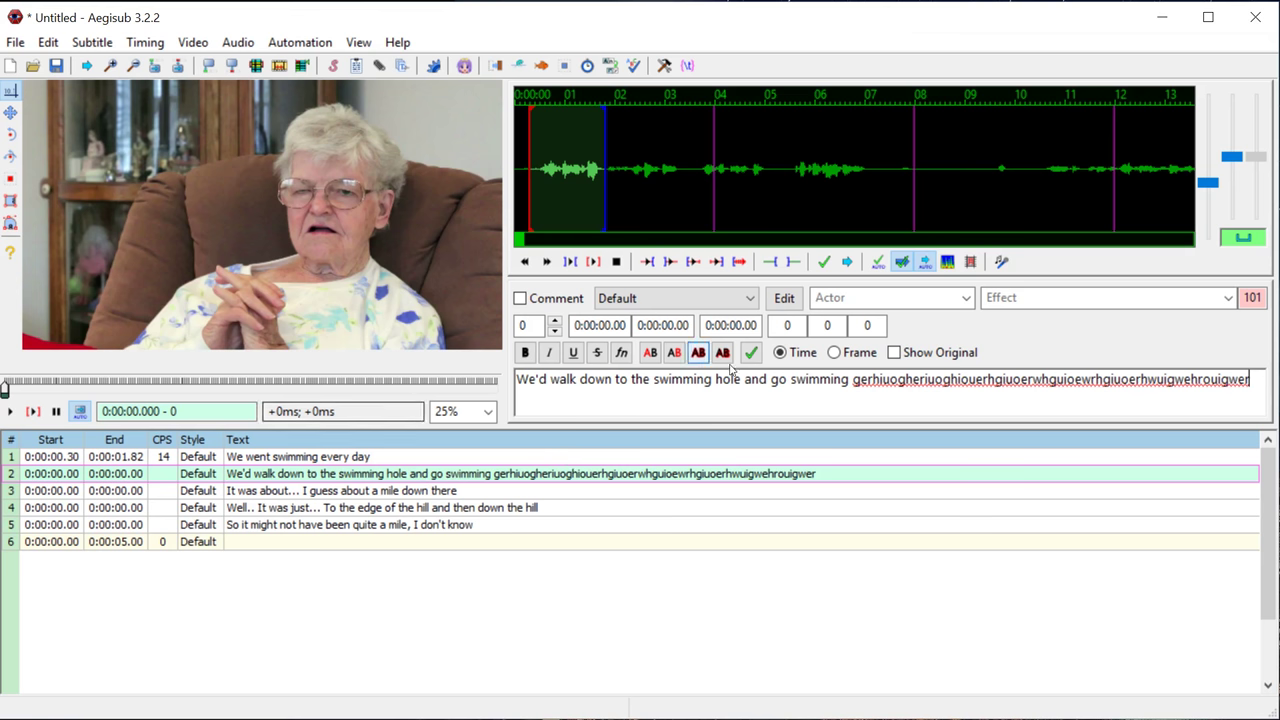
key("BackSpace")
key("BackSpace")
key("BackSpace")
key("BackSpace")
key("BackSpace")
key("BackSpace")
key("BackSpace")
key("BackSpace")
key("BackSpace")
key("BackSpace")
key("BackSpace")
key("BackSpace")
key("BackSpace")
key("BackSpace")
key("BackSpace")
key("BackSpace")
key("BackSpace")
key("BackSpace")
key("BackSpace")
key("BackSpace")
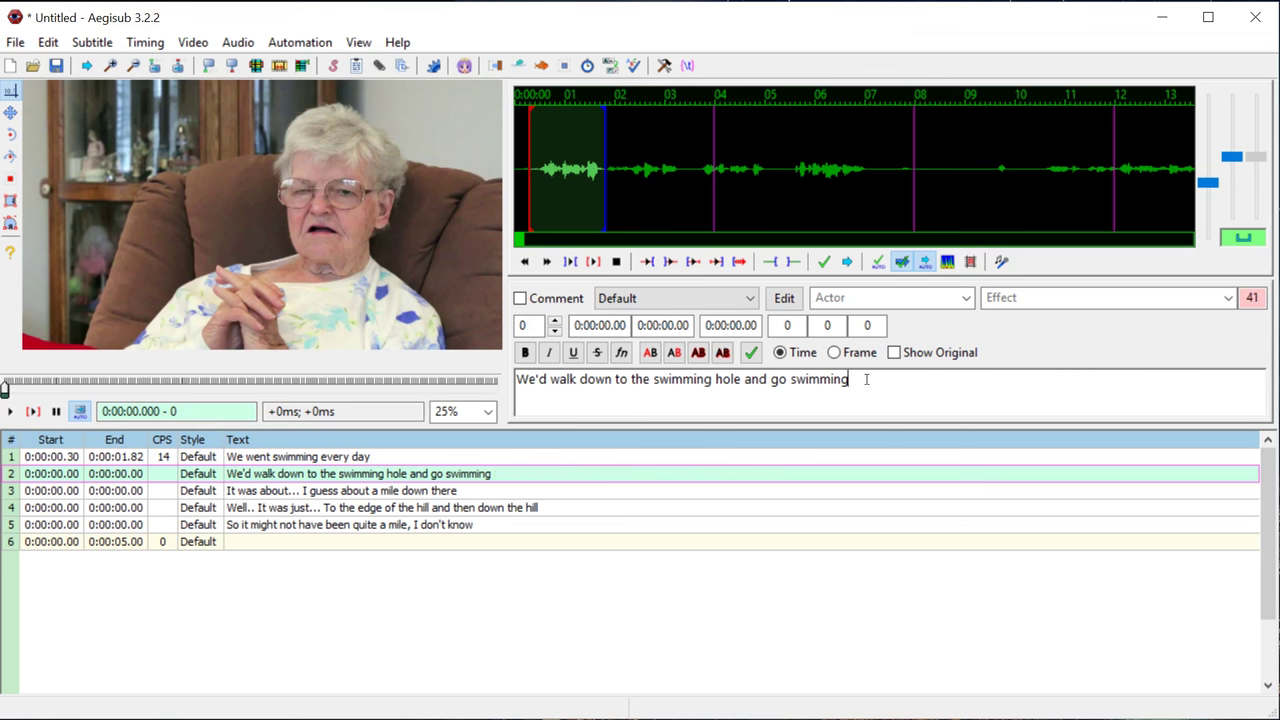
key("ctrl+Up")
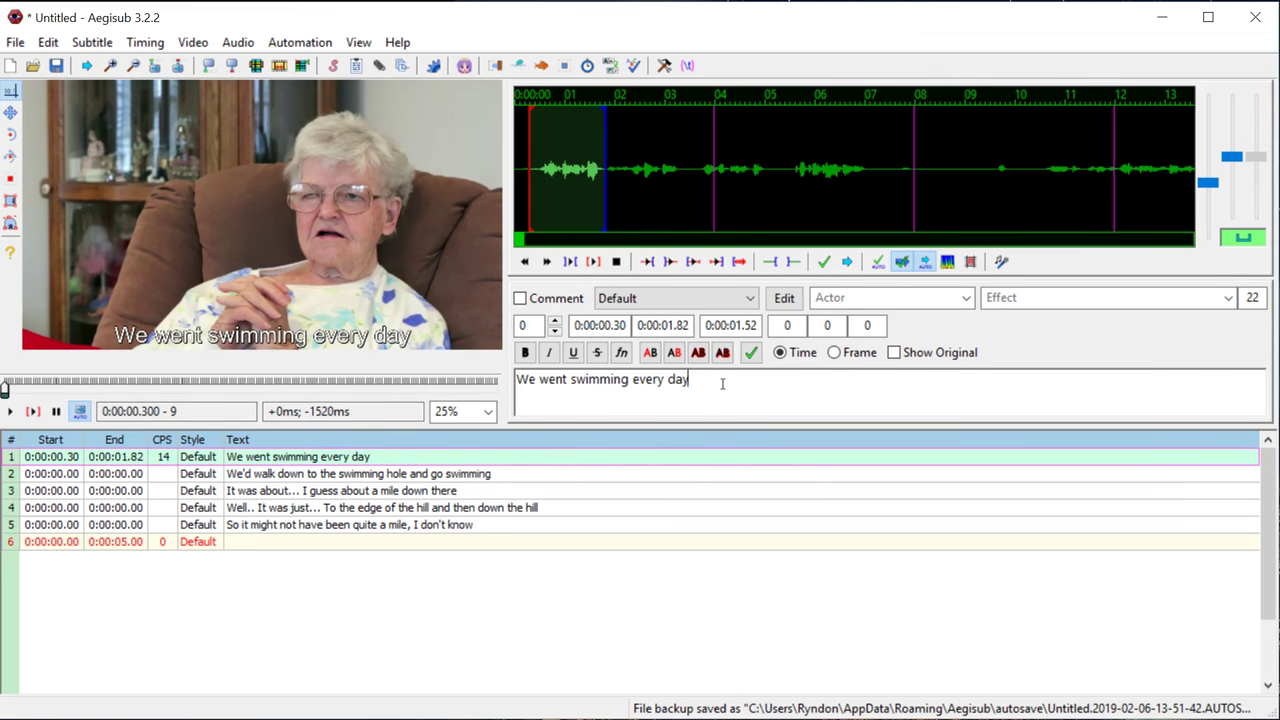
type("ghruihgiurhgiurhgiurhgiurghuirgh")
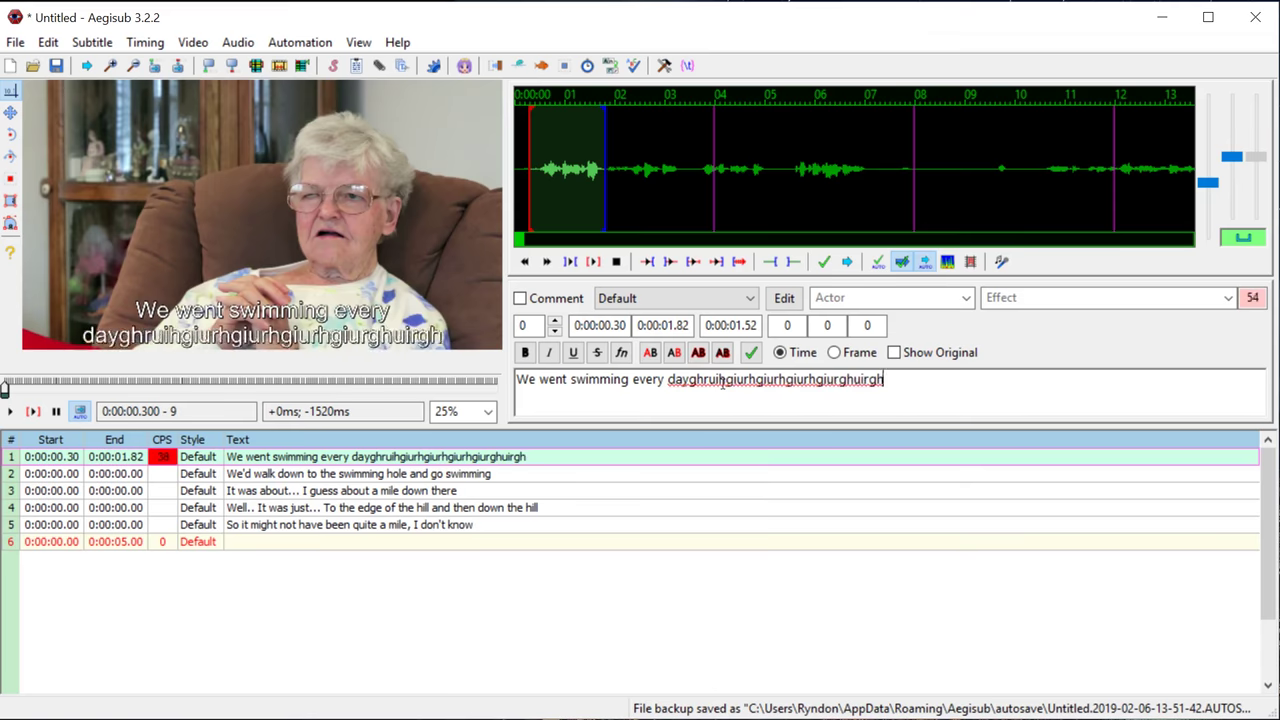
type("irughgriuhrguihrgiurhgiurghiurghiurghuig")
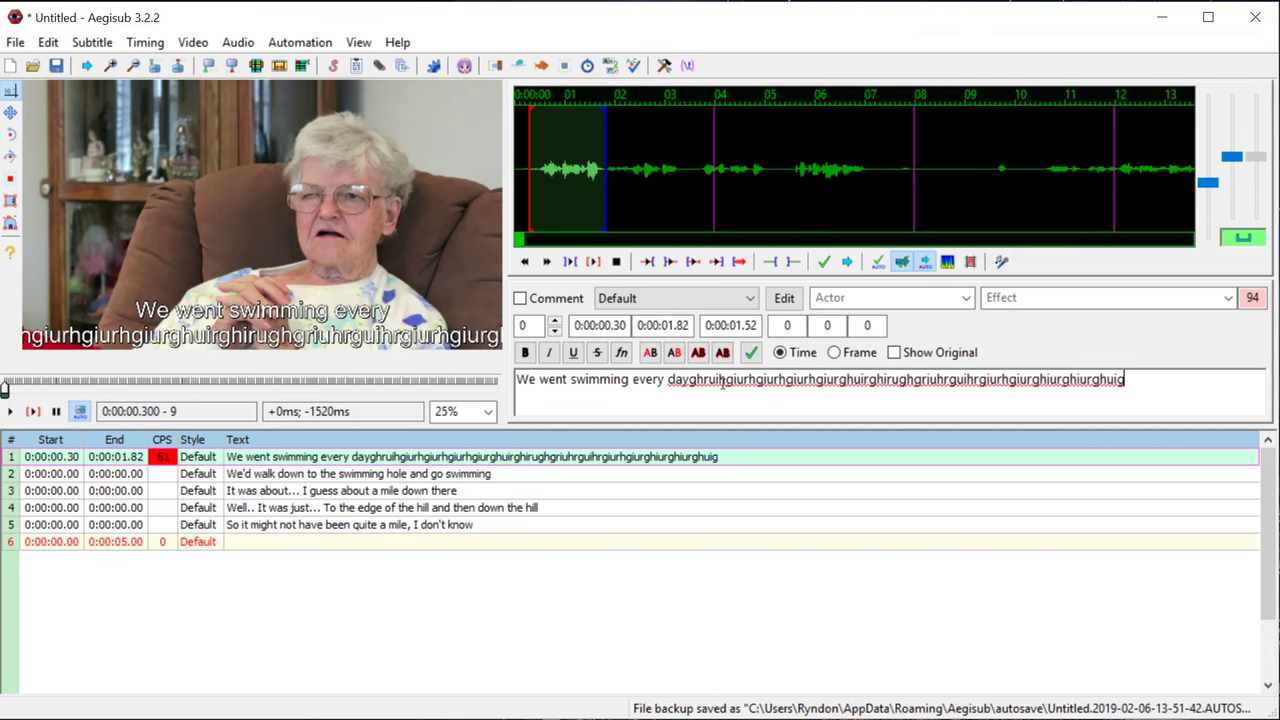
key("BackSpace")
key("BackSpace")
key("BackSpace")
key("BackSpace")
key("BackSpace")
key("BackSpace")
key("BackSpace")
key("BackSpace")
key("BackSpace")
key("BackSpace")
key("BackSpace")
key("BackSpace")
key("BackSpace")
key("BackSpace")
key("BackSpace")
key("BackSpace")
key("BackSpace")
key("BackSpace")
key("BackSpace")
key("BackSpace")
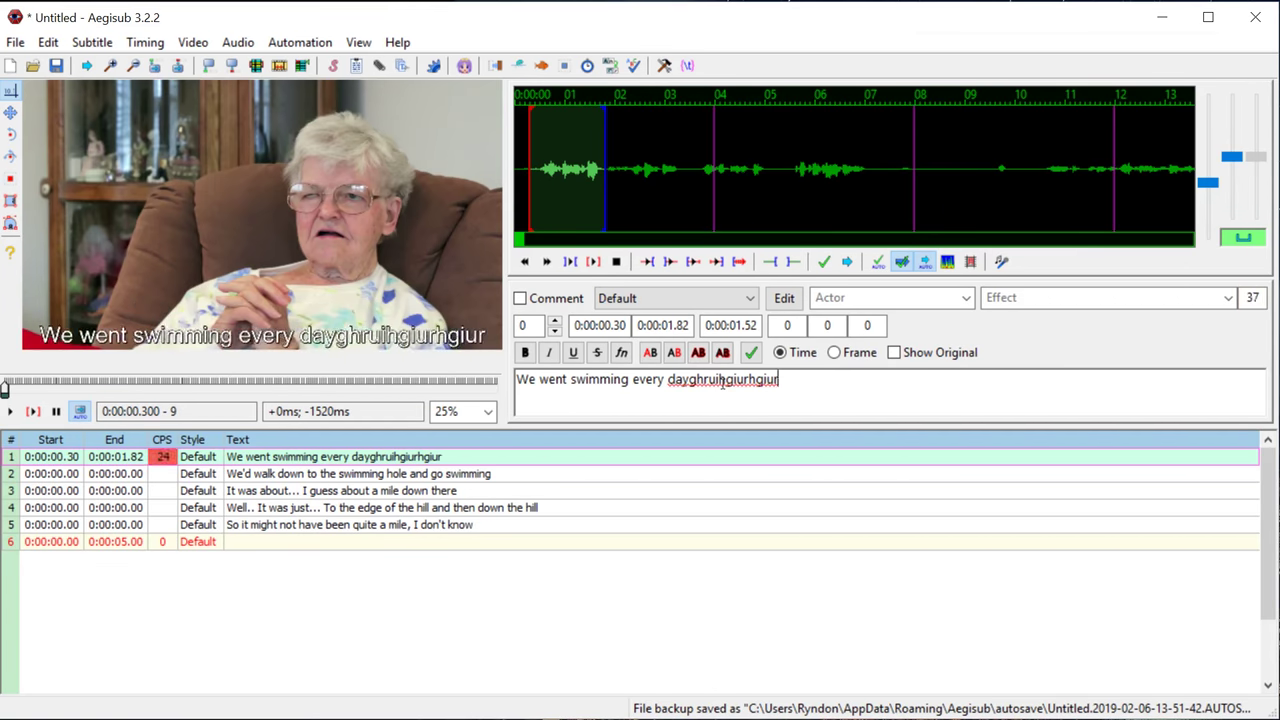
key("BackSpace")
key("BackSpace")
key("BackSpace")
key("BackSpace")
key("BackSpace")
key("BackSpace")
key("BackSpace")
key("BackSpace")
key("BackSpace")
key("BackSpace")
key("BackSpace")
key("BackSpace")
key("BackSpace")
key("BackSpace")
key("BackSpace")
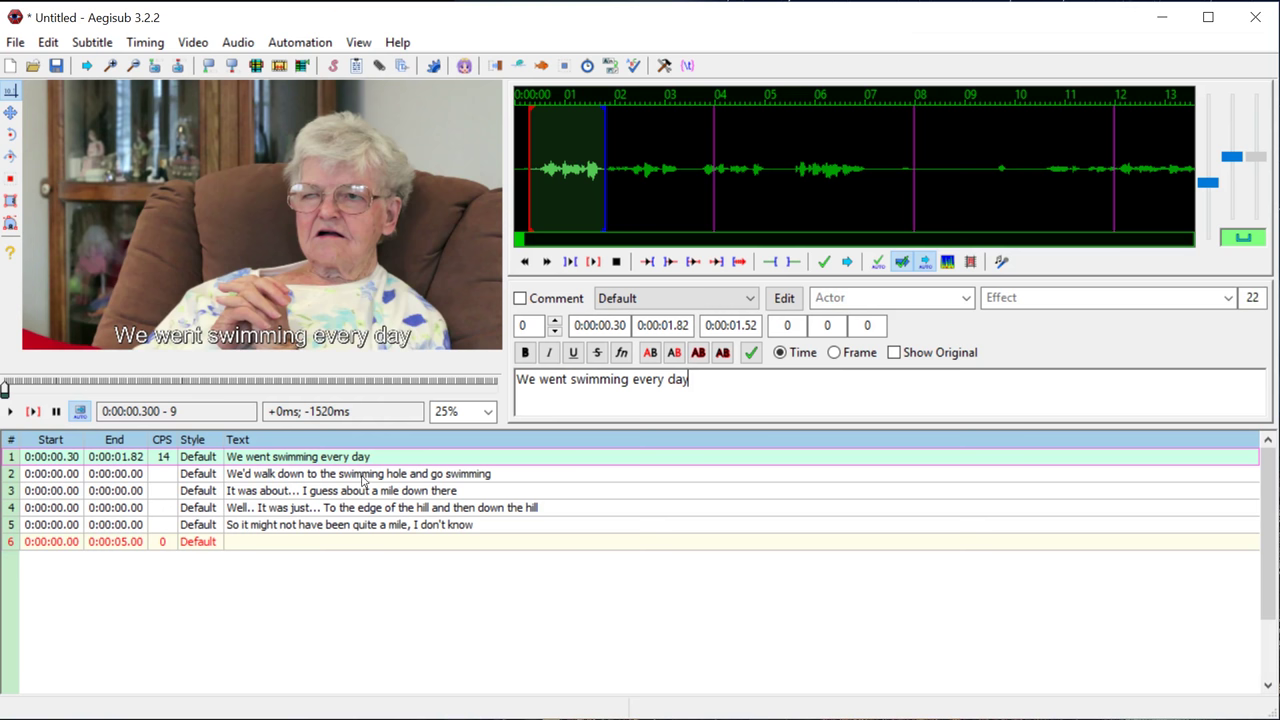
left_click(362, 476)
Insert a new blank line after line 6 and make line 6 read 'test test'.
left_click(363, 491)
left_click(363, 507)
left_click(366, 525)
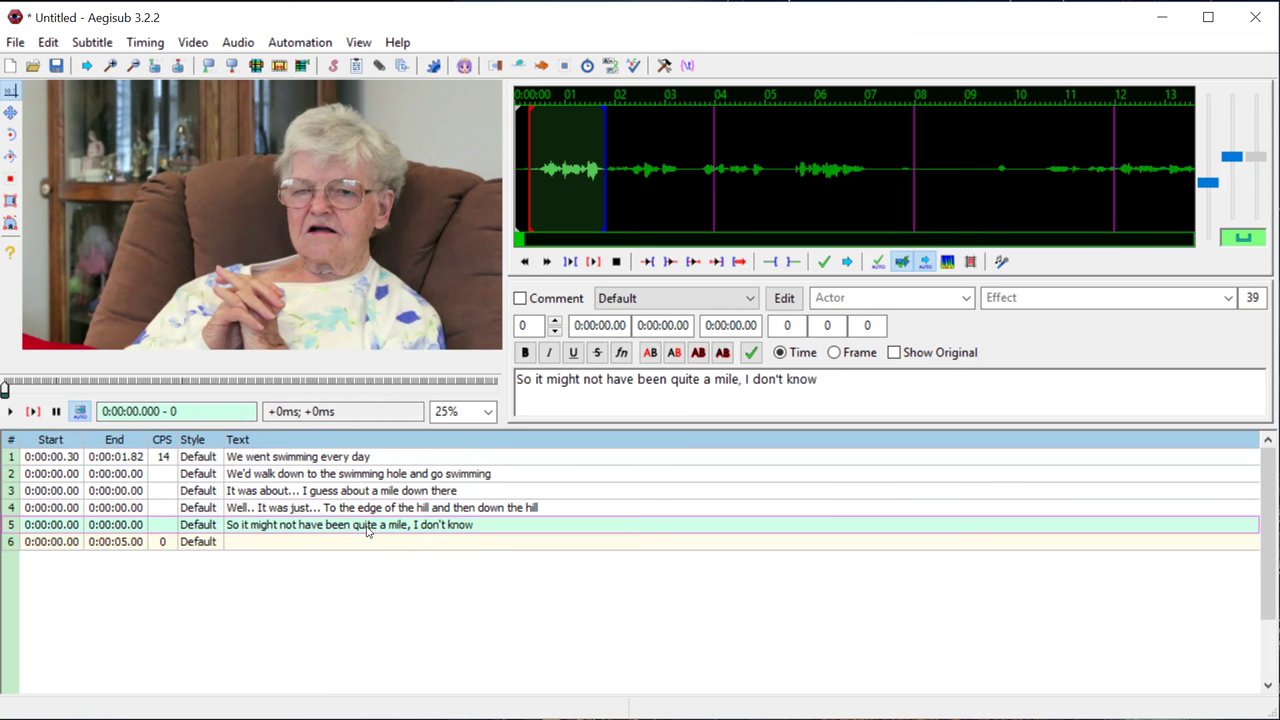
left_click(353, 542)
right_click(332, 547)
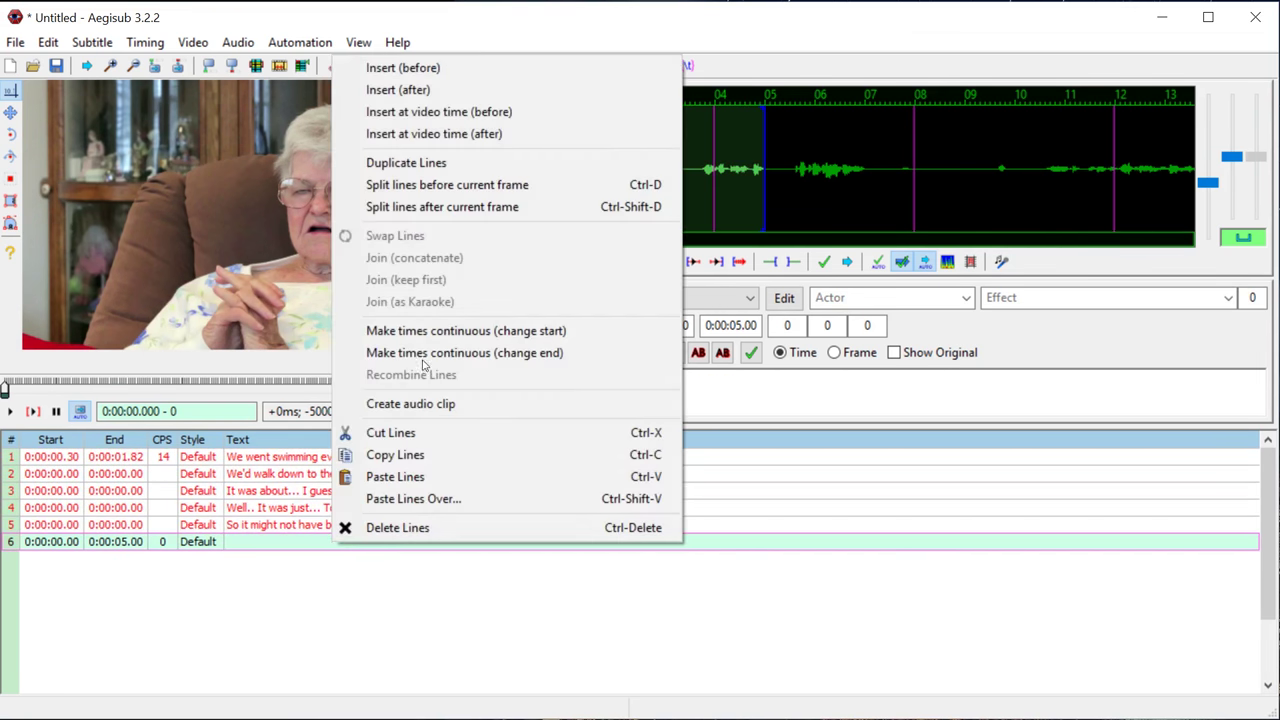
left_click(400, 90)
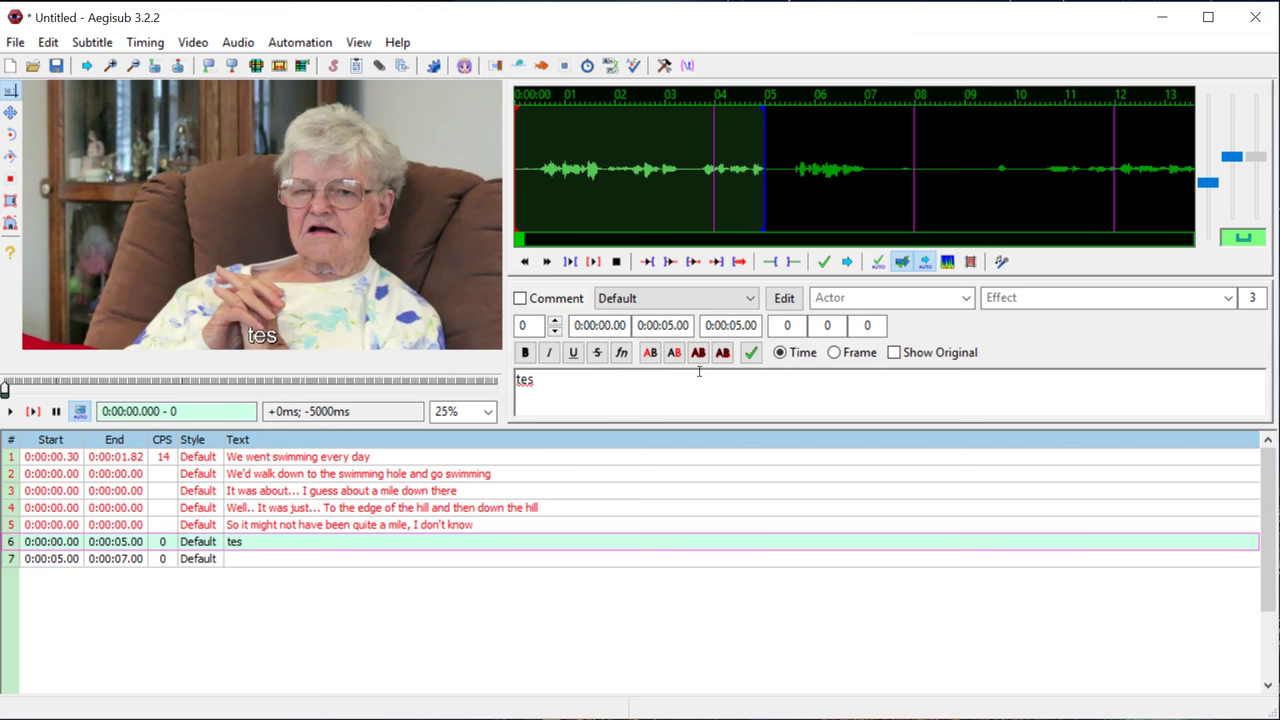
type("t test")
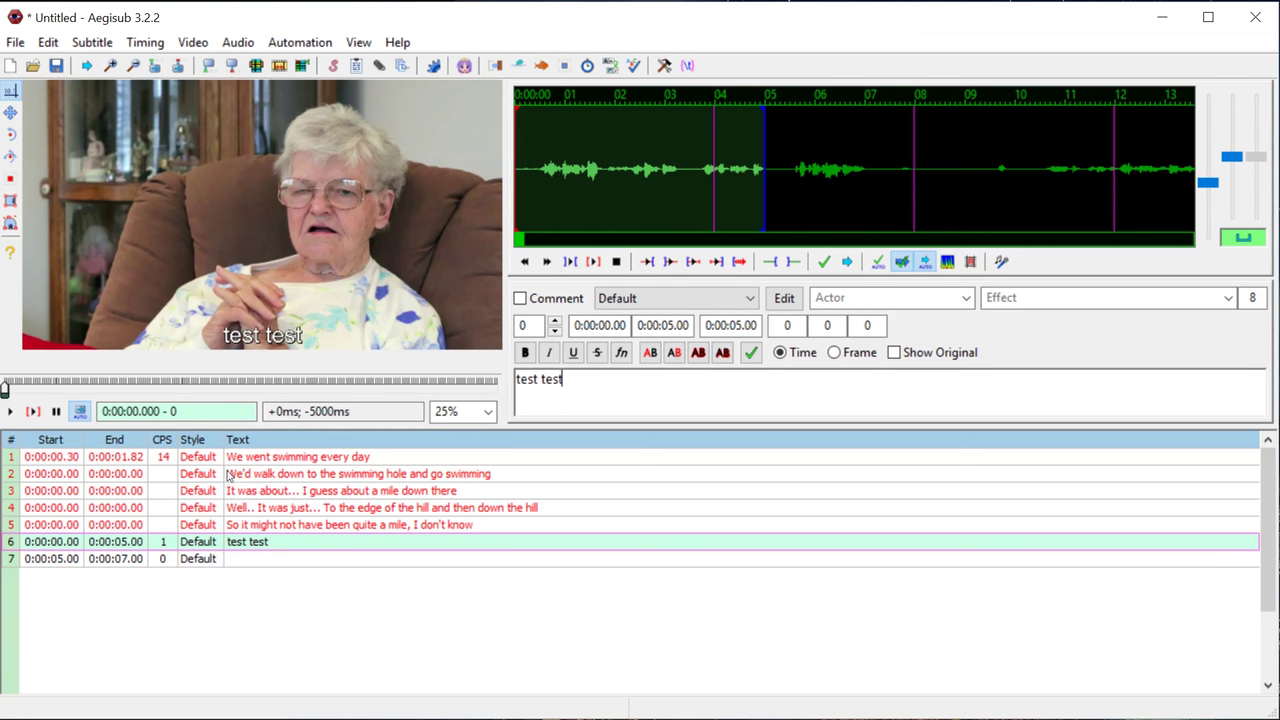
left_click(229, 475)
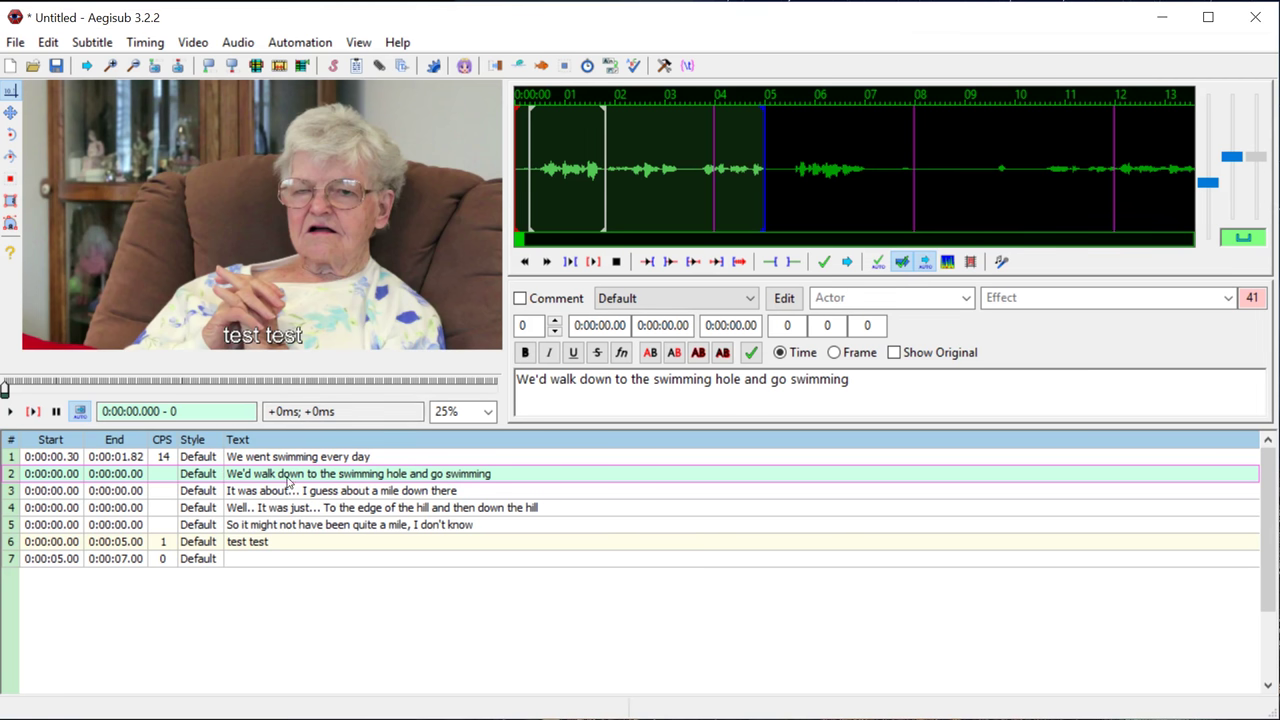
Play line 2's audio and move its start to right after line 1 ends.
left_click(594, 262)
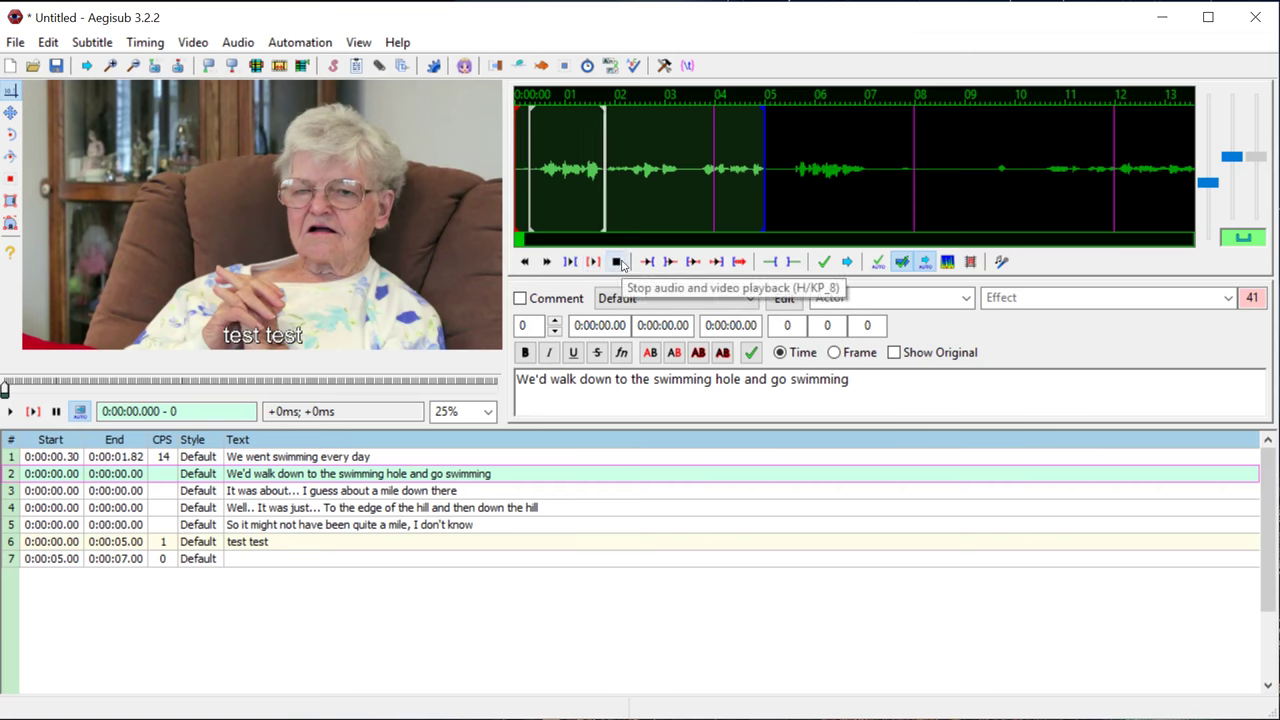
left_click(620, 263)
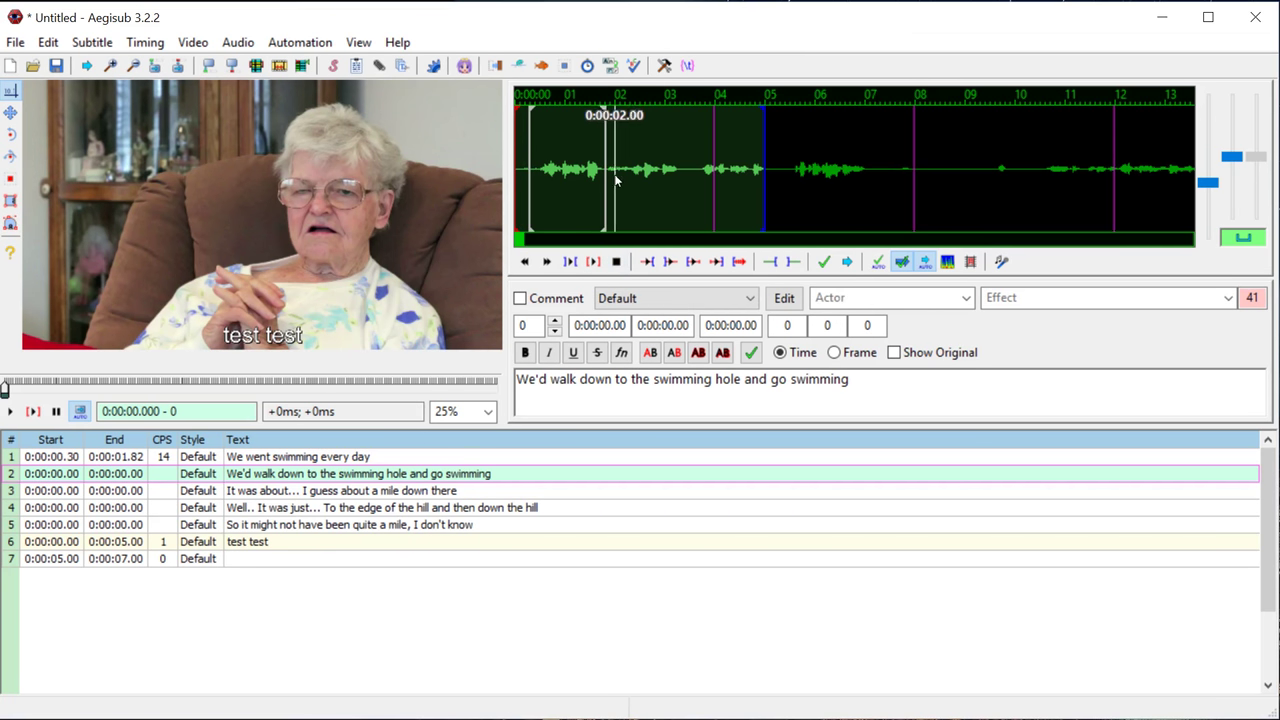
left_click_drag(613, 191, 605, 190)
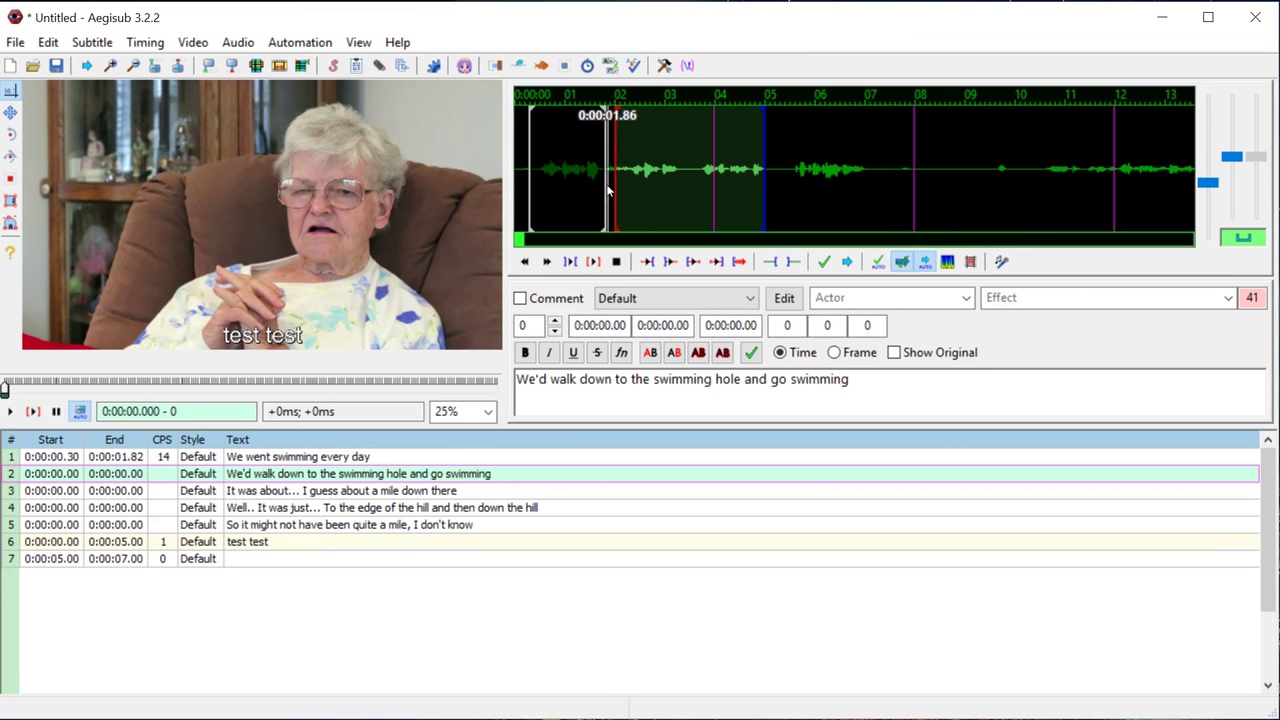
Fine-tune line 2's end against its speech and commit timing 0:00:01.86–0:00:04.76.
right_click(693, 170)
left_click(593, 262)
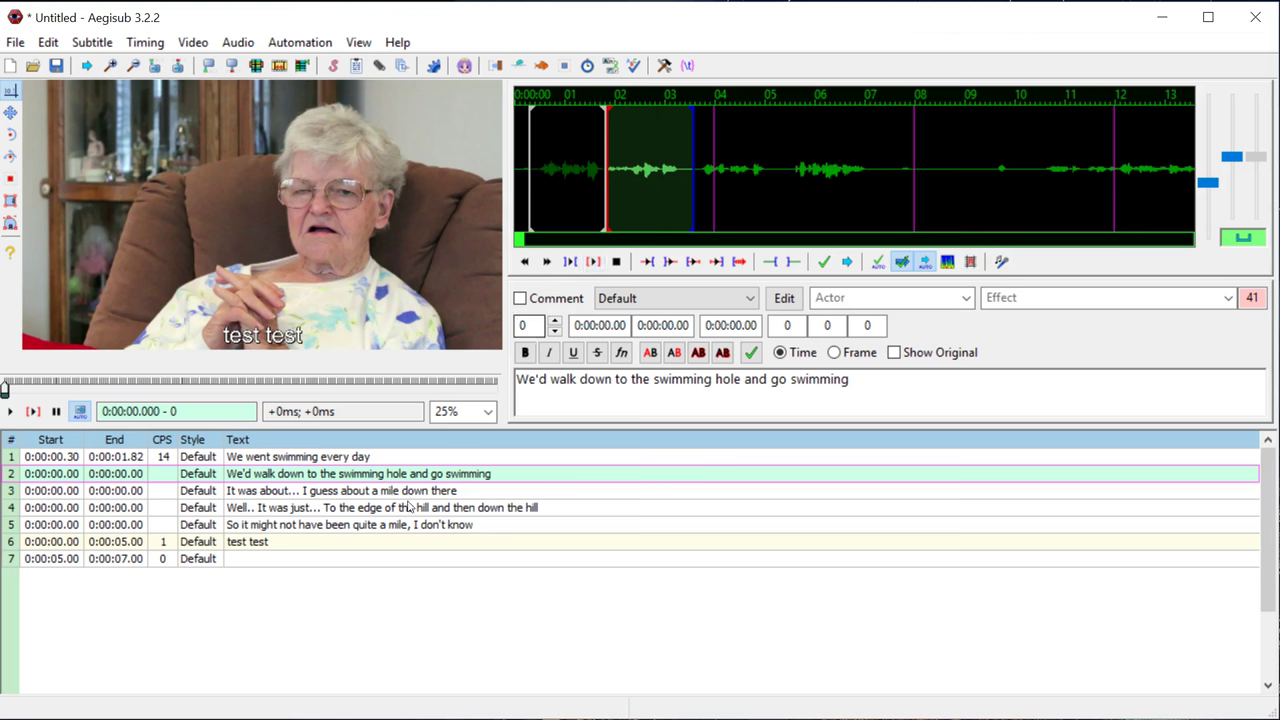
right_click(777, 194)
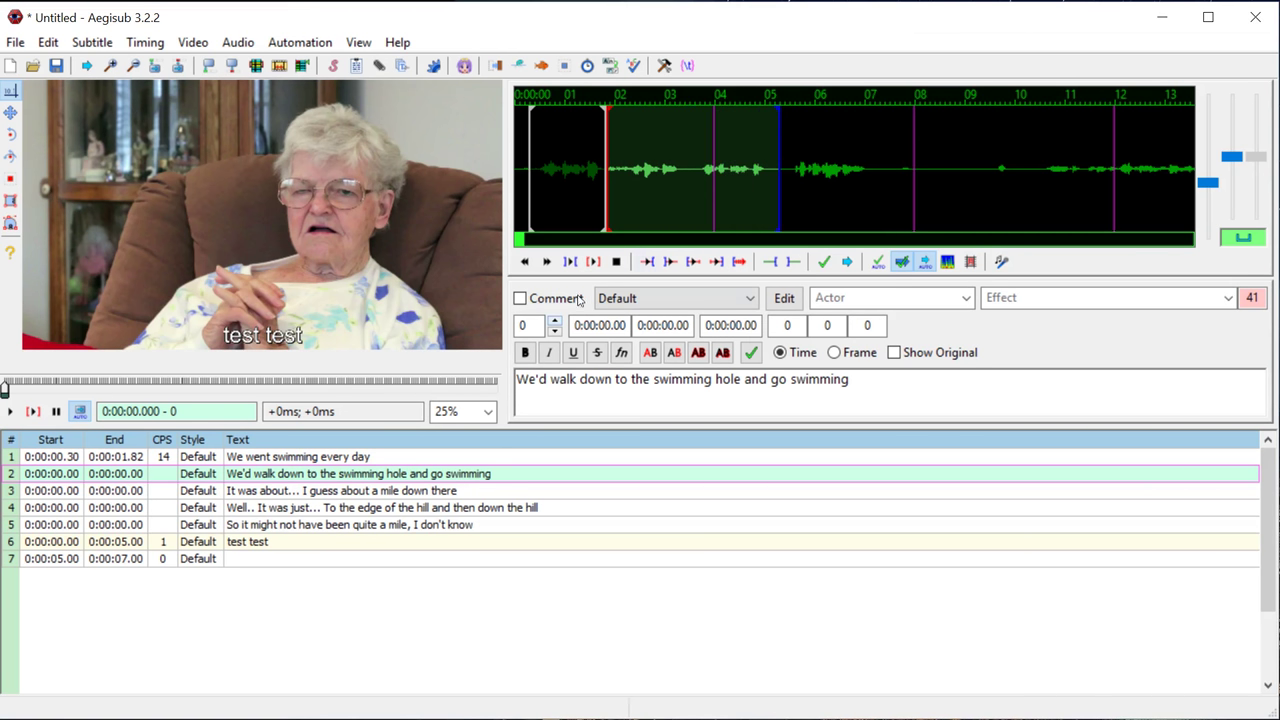
left_click(594, 262)
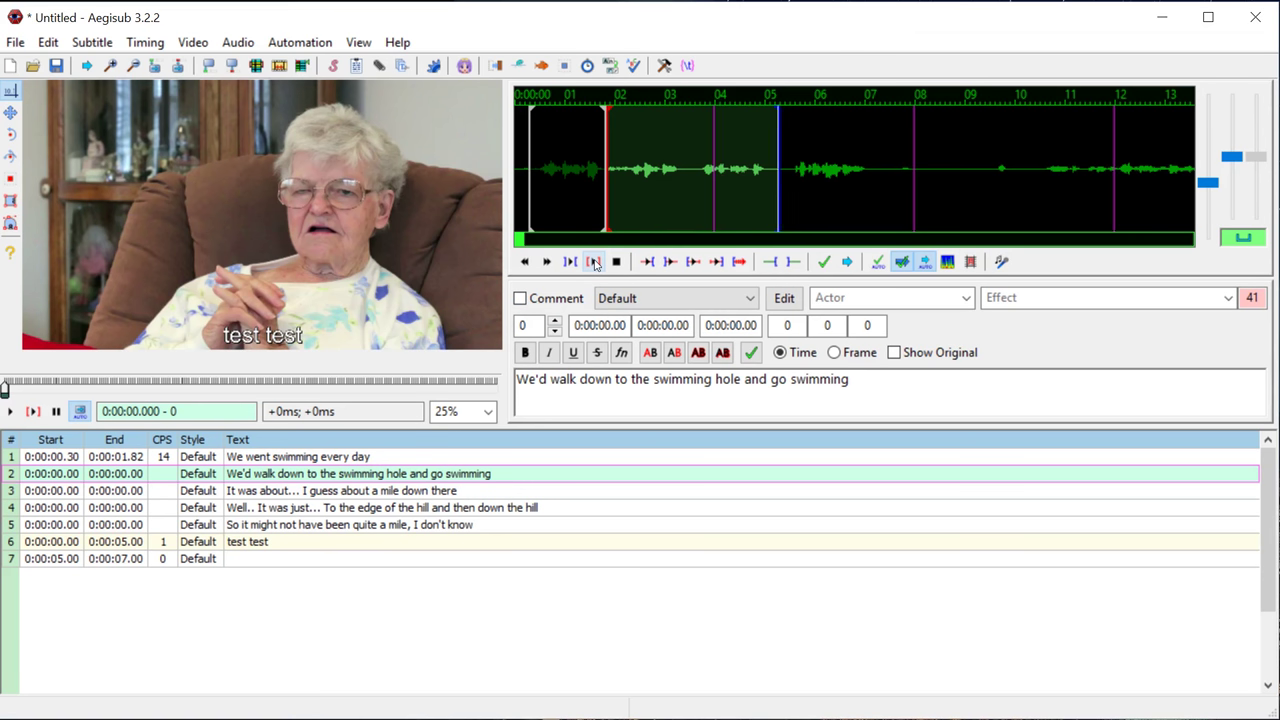
right_click(752, 190)
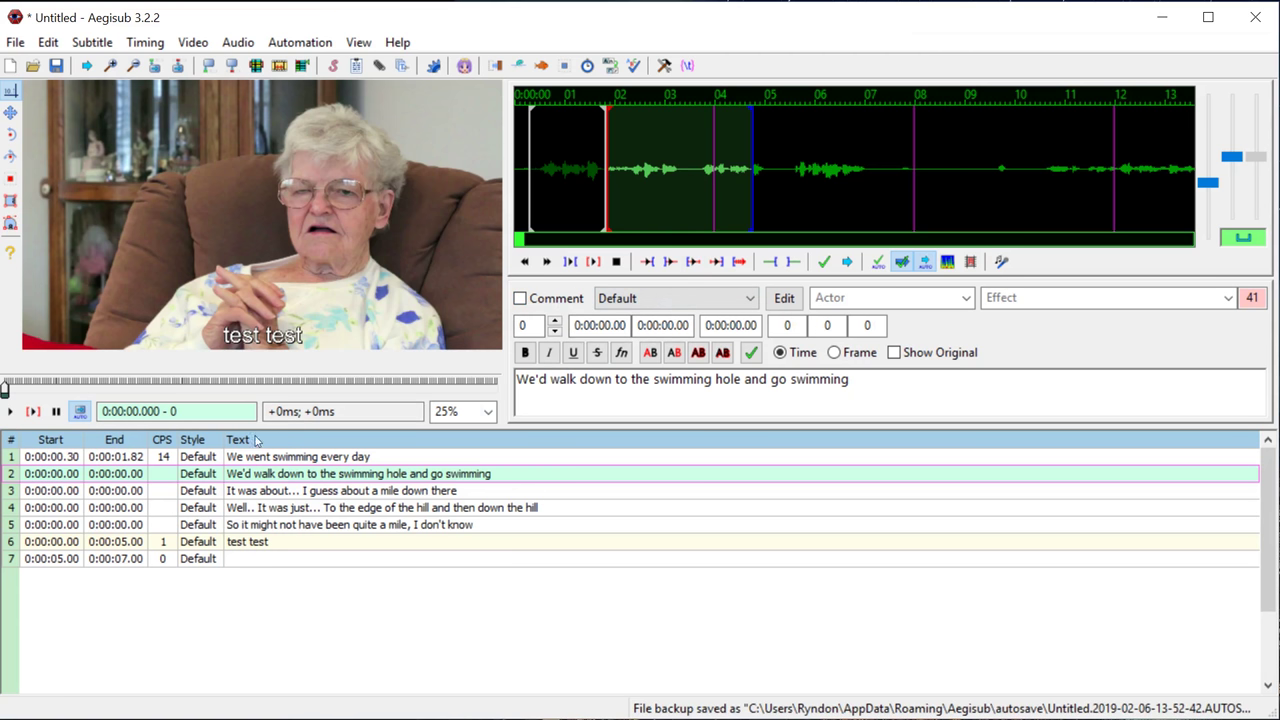
left_click(824, 262)
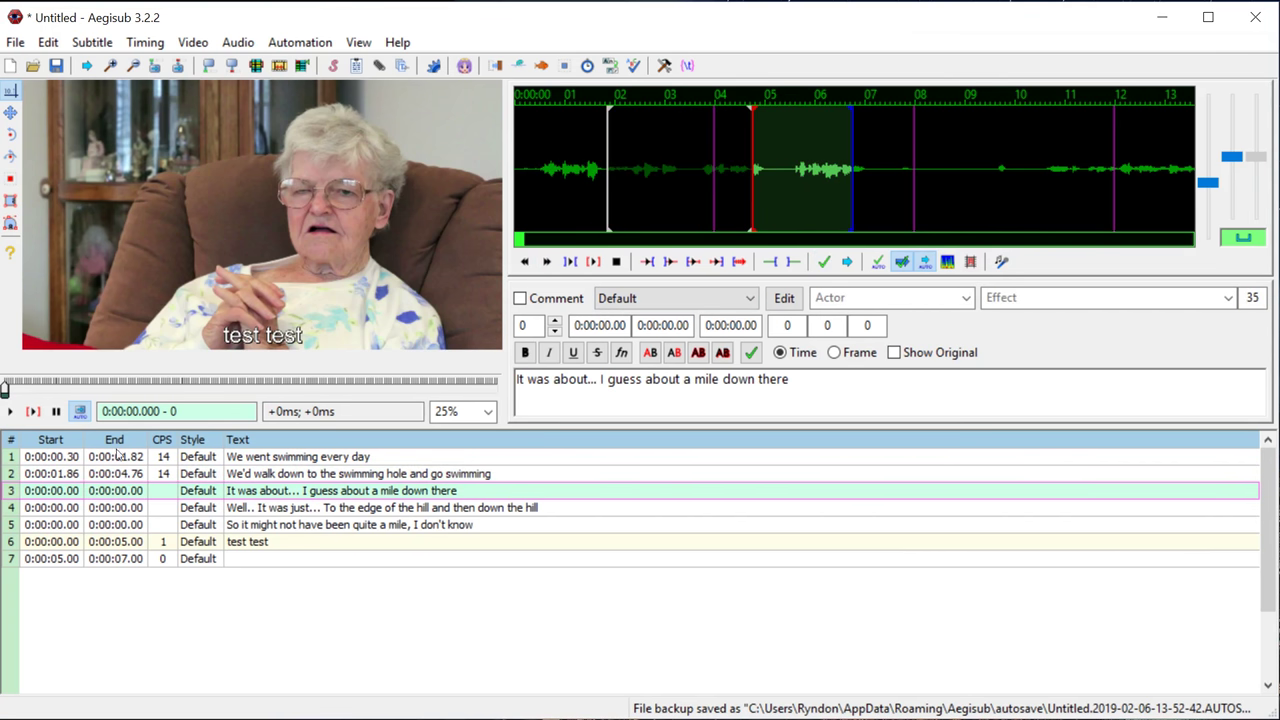
Preview the video, then delete the 'test test' line from the subtitle grid.
left_click(9, 411)
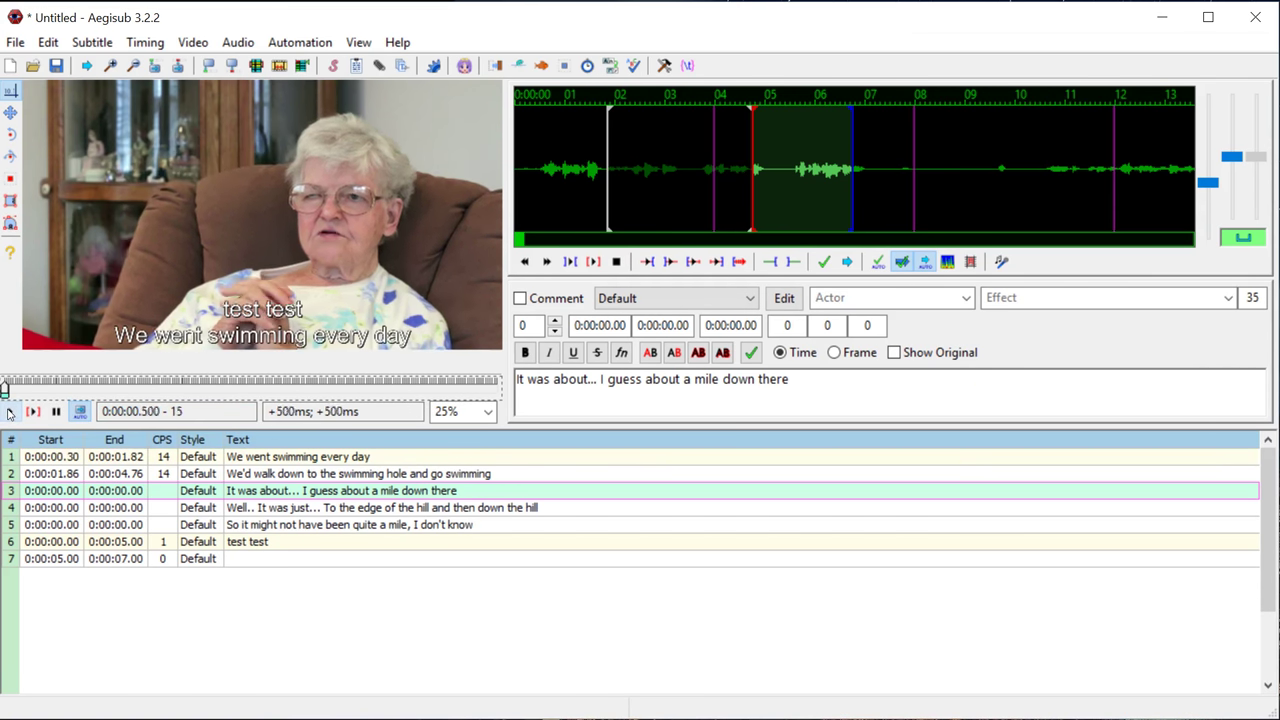
left_click(60, 411)
left_click(212, 545)
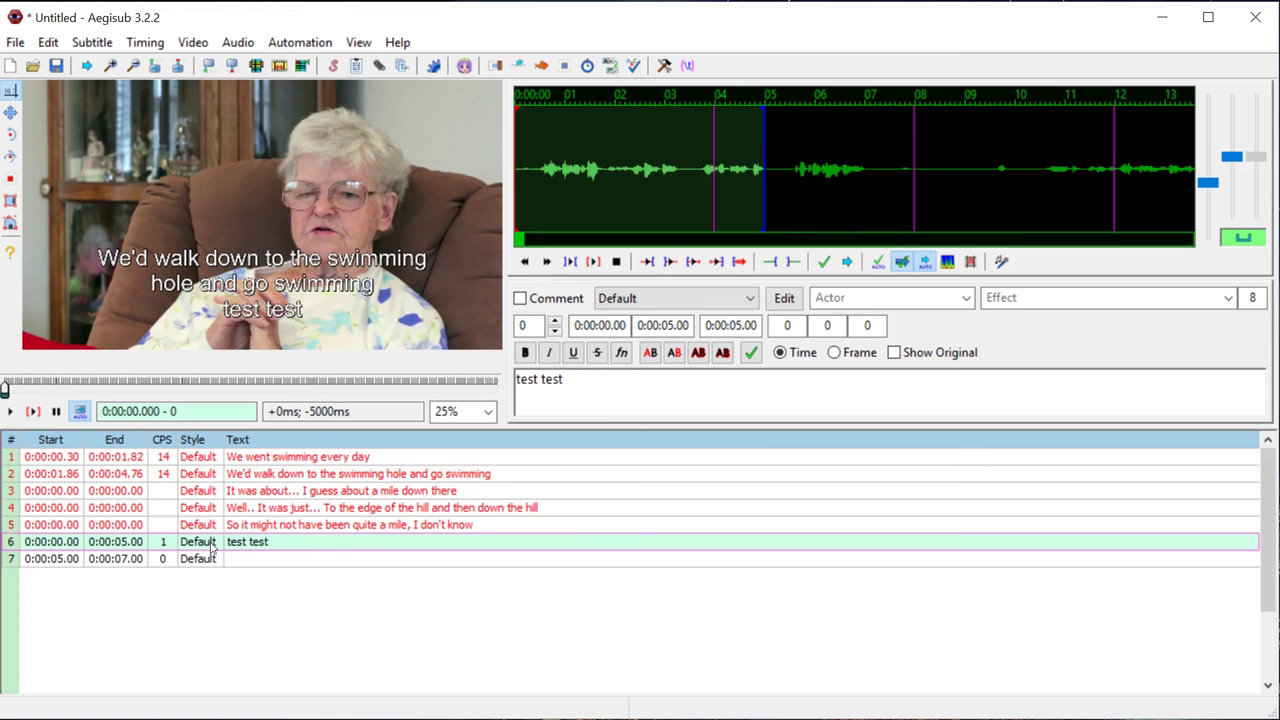
right_click(212, 548)
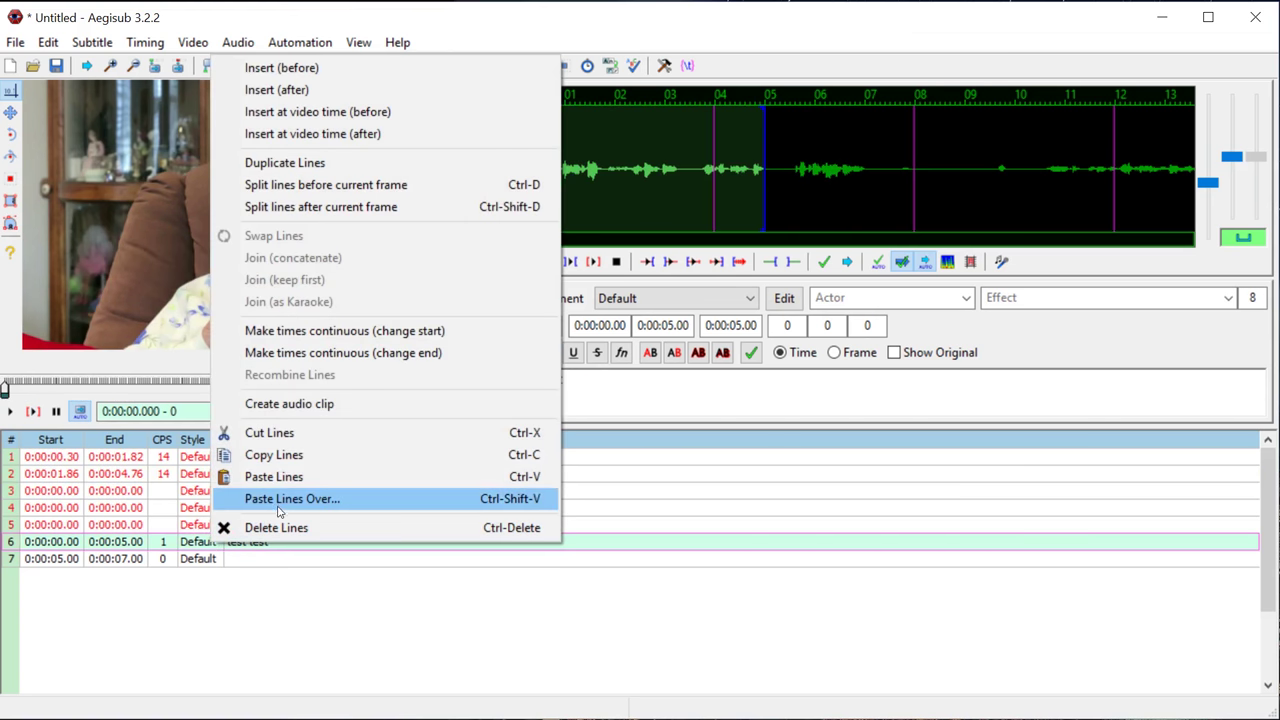
left_click(273, 530)
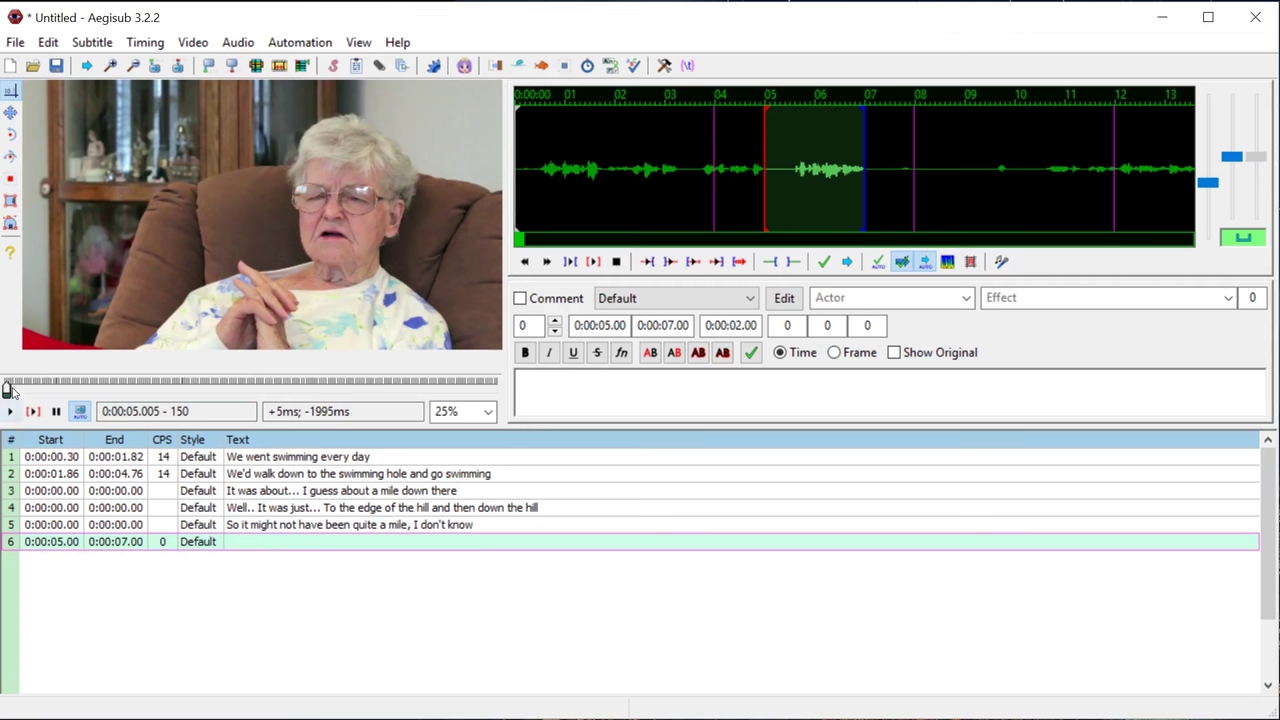
Replay the video from the start to check subtitles, then select line 3.
left_click(5, 389)
left_click(11, 412)
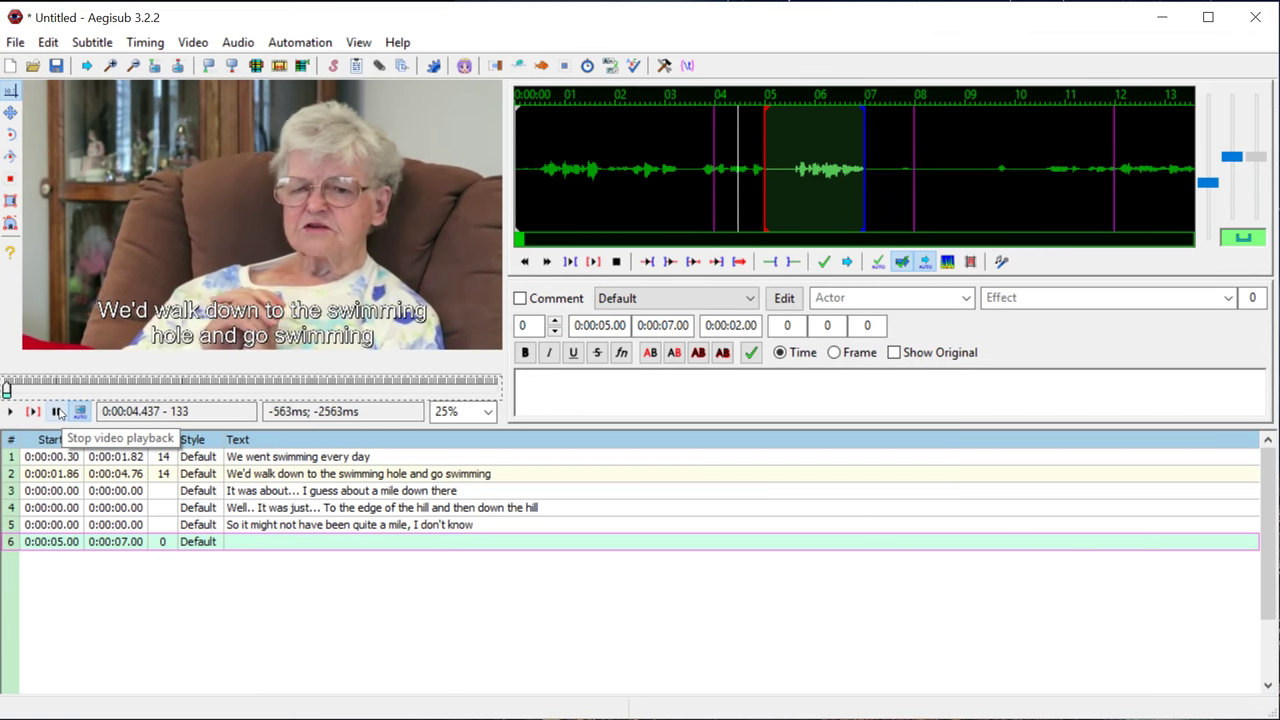
left_click(57, 412)
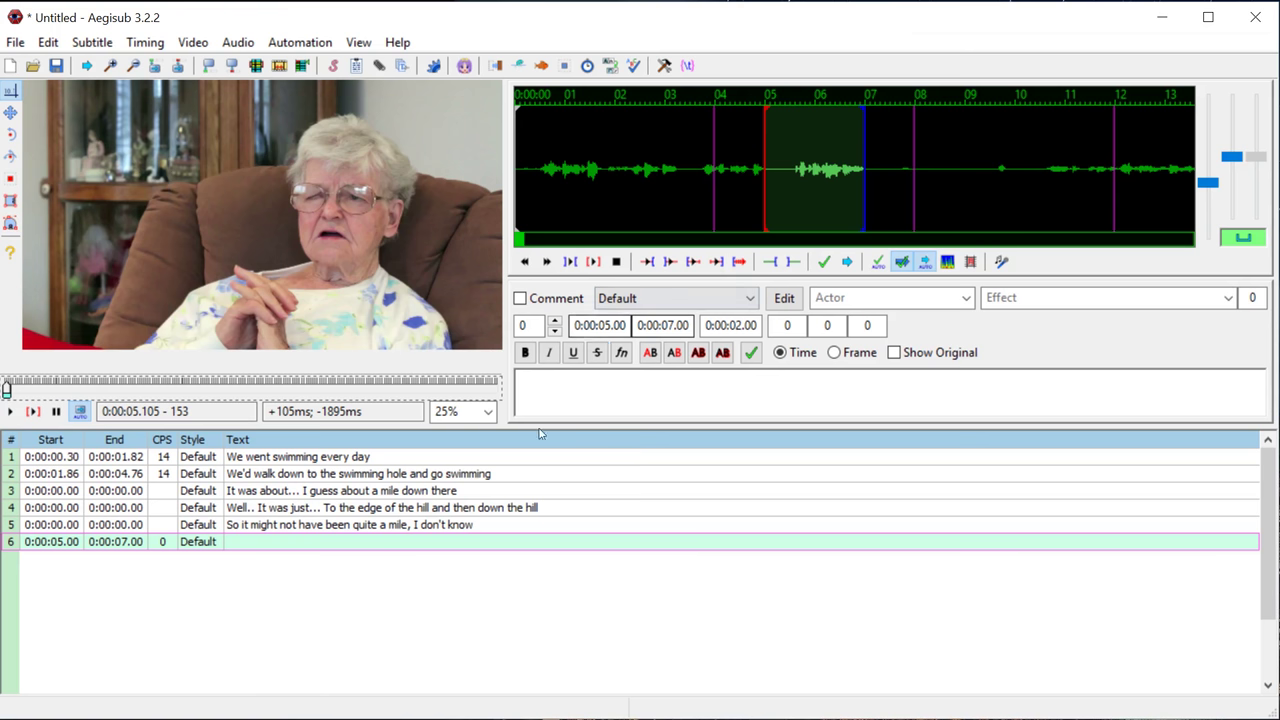
left_click(278, 498)
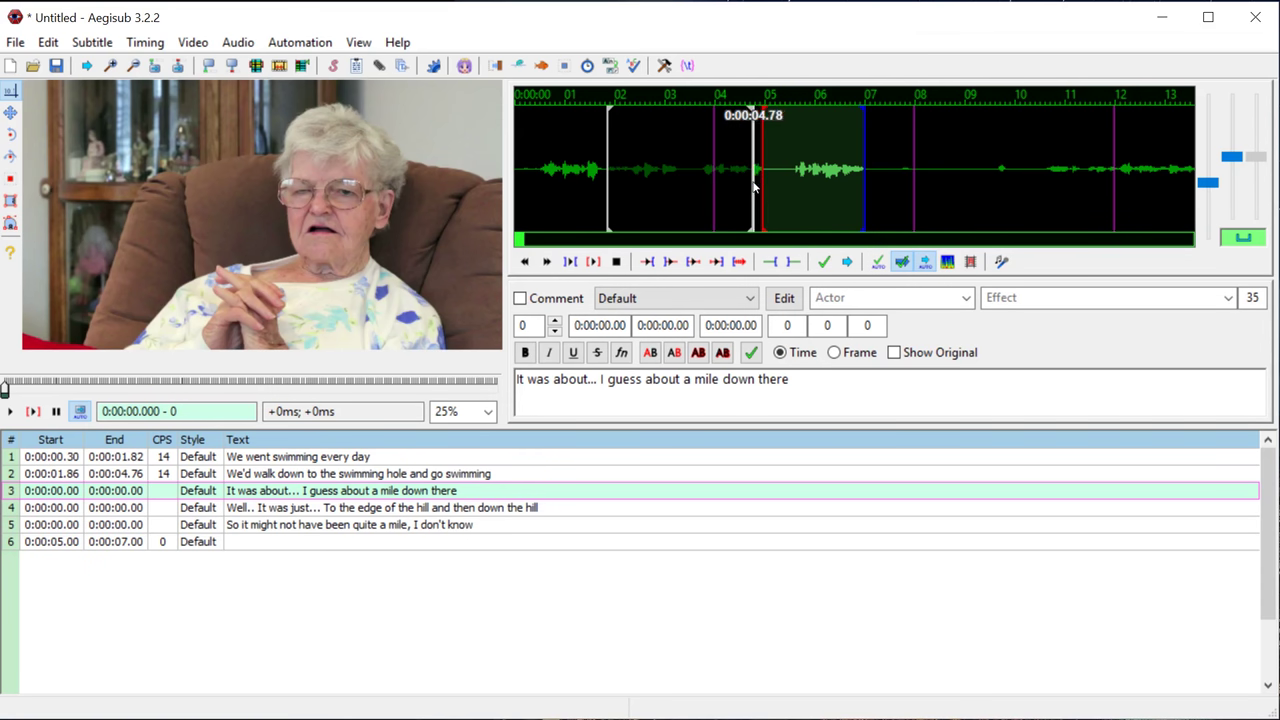
Set line 3's waveform end at 0:00:07.62, then pull it back to 0:00:07.46.
right_click(894, 186)
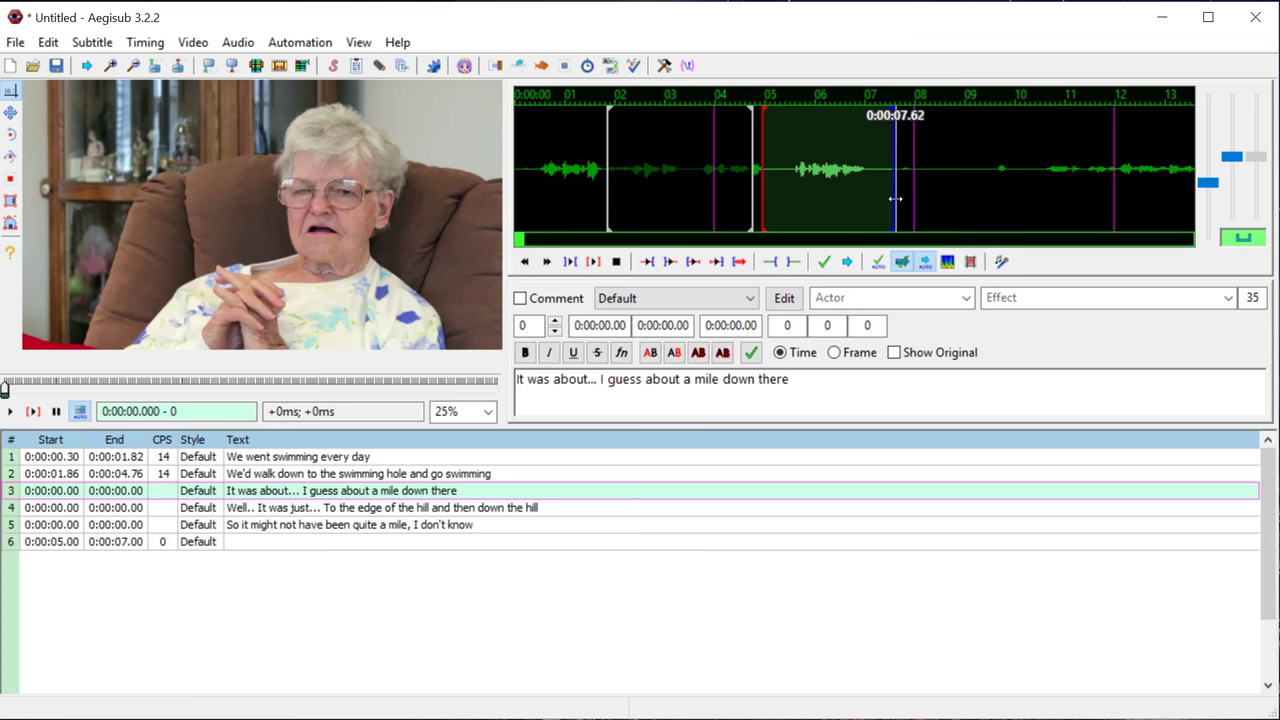
left_click_drag(894, 134, 889, 180)
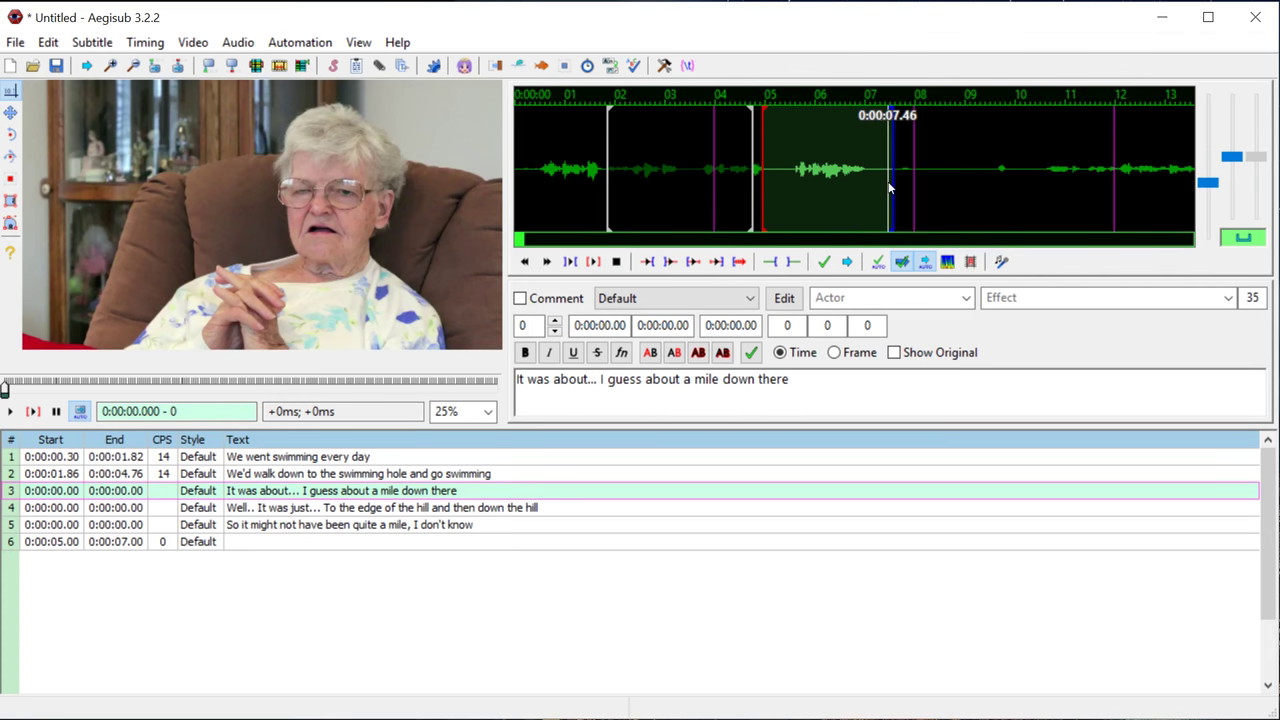